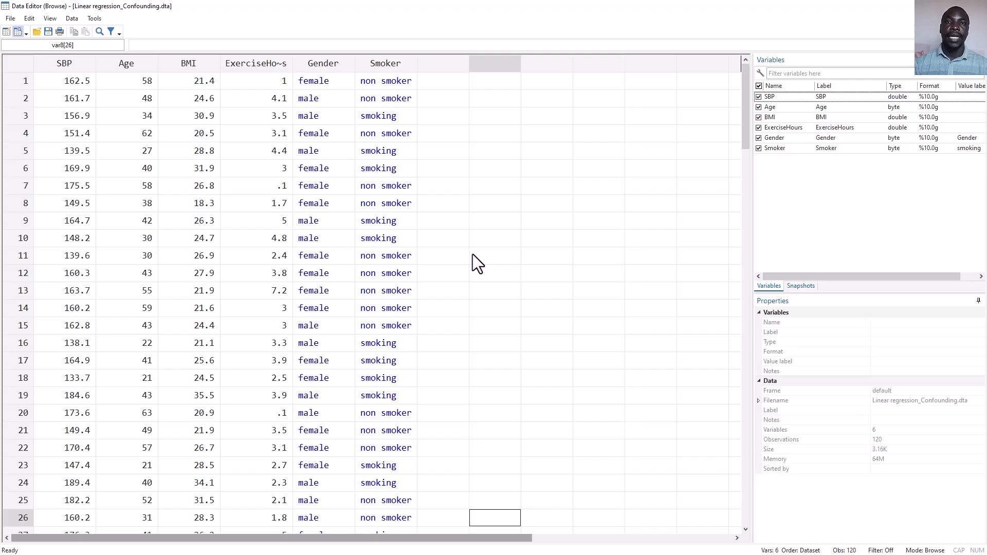
Step: Review the SBP outcome column, the numeric predictors Age, BMI and ExerciseHours, and the categorical Gender and Smoker columns in the dataset
{"action": "left_click", "coordinate": [73, 64]}
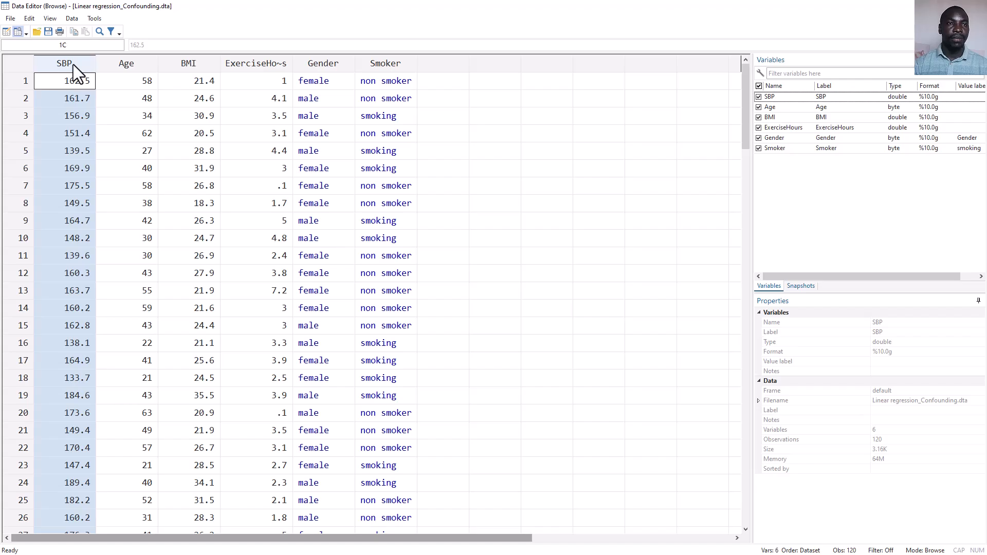
{"action": "left_click_drag", "start_coordinate": [115, 66], "coordinate": [371, 76]}
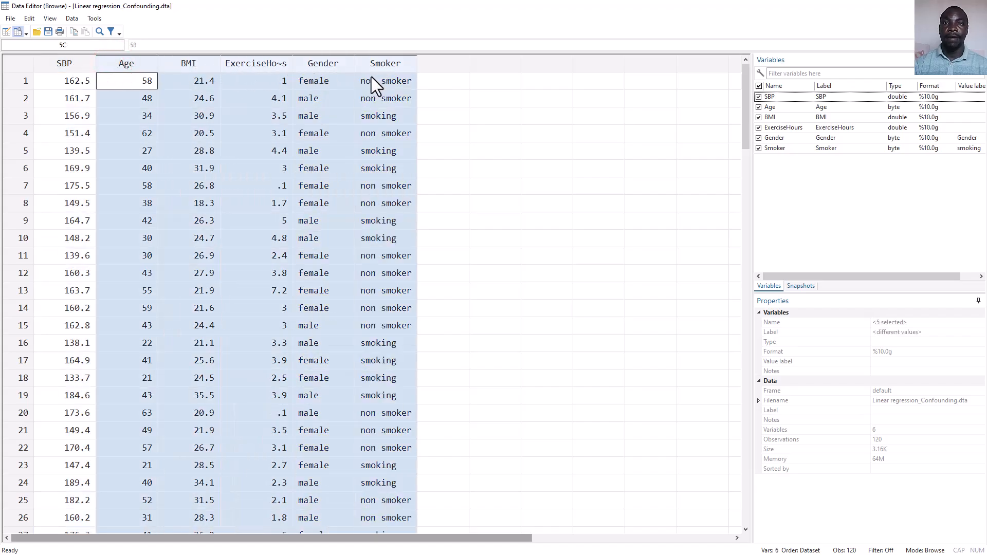
{"action": "left_click_drag", "start_coordinate": [121, 66], "coordinate": [235, 63]}
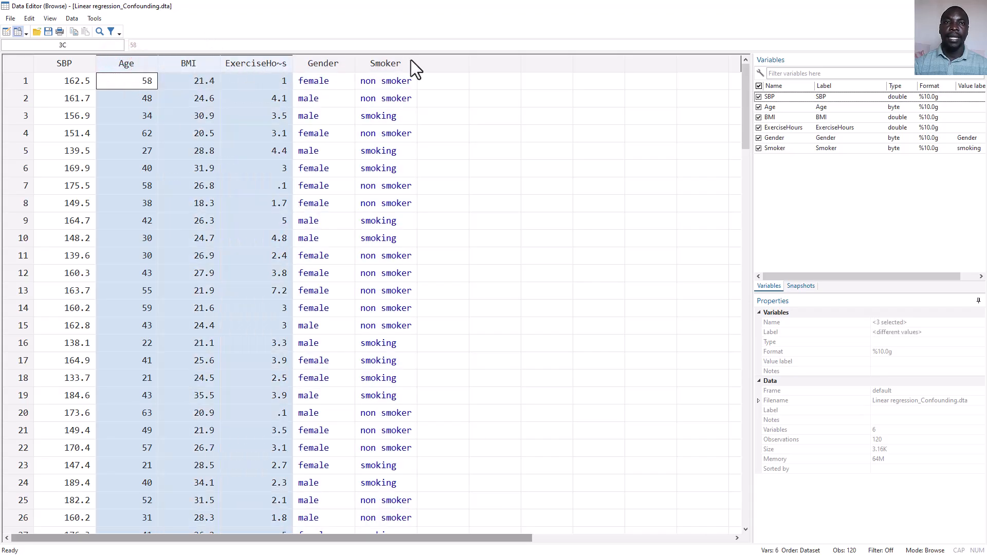
{"action": "left_click_drag", "start_coordinate": [332, 61], "coordinate": [369, 64]}
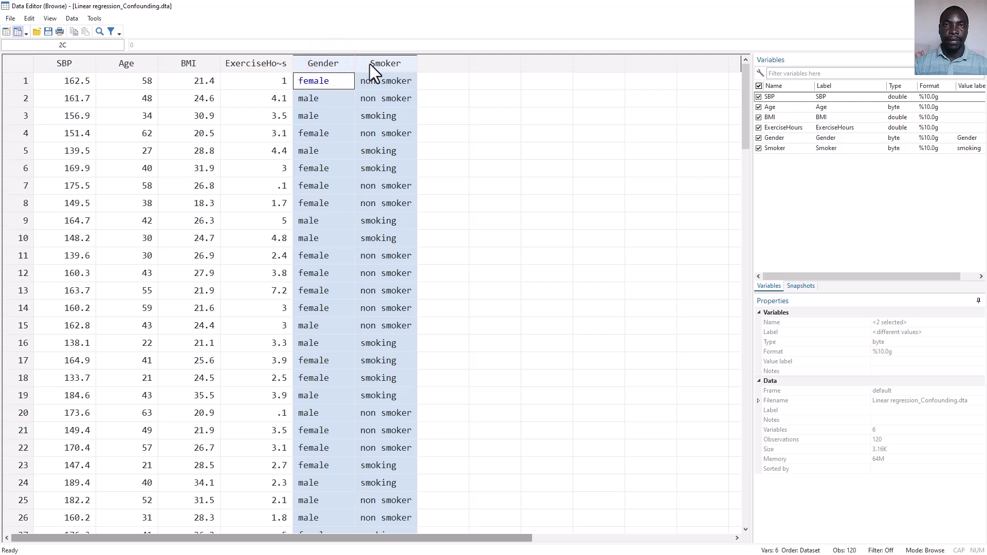
{"action": "left_click", "coordinate": [434, 98]}
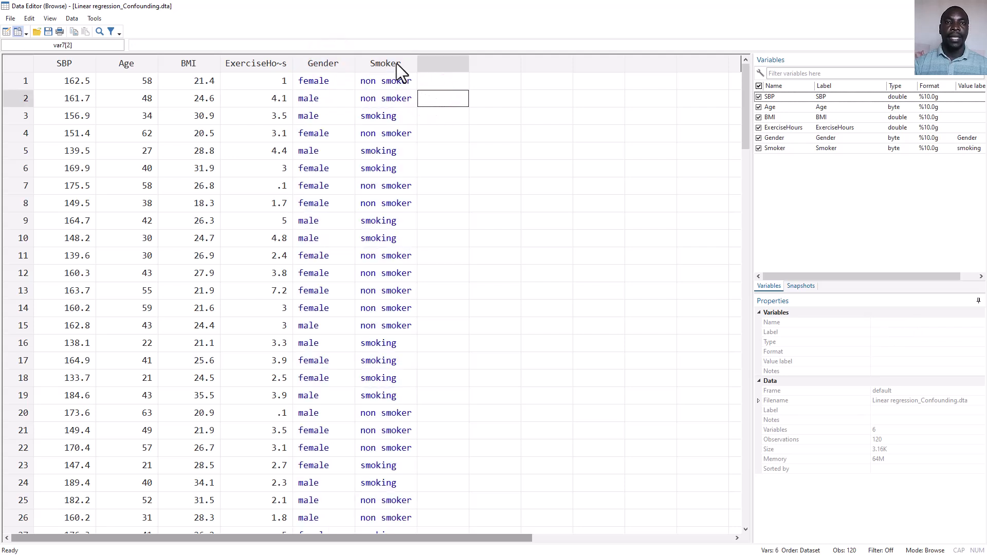
{"action": "left_click_drag", "start_coordinate": [396, 63], "coordinate": [135, 60]}
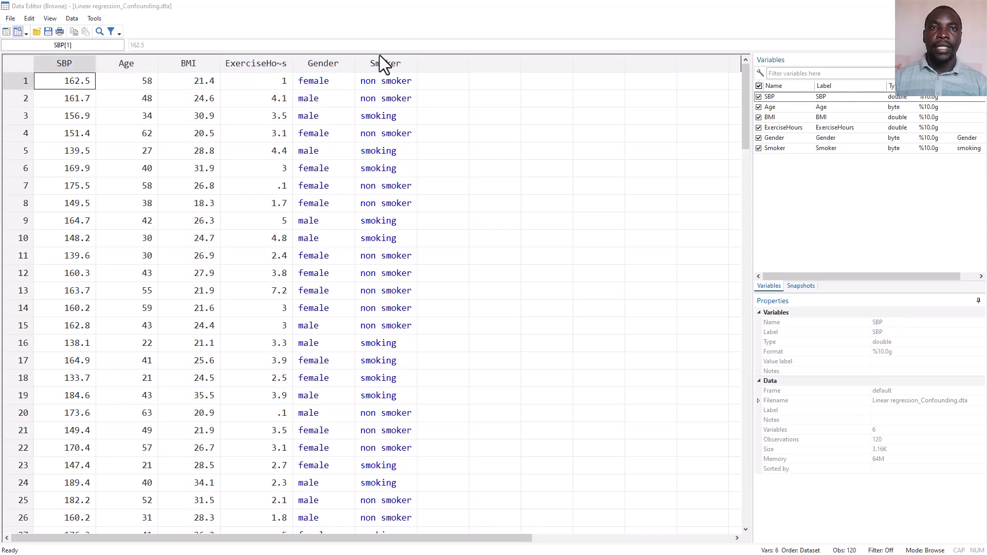
{"action": "left_click", "coordinate": [376, 61]}
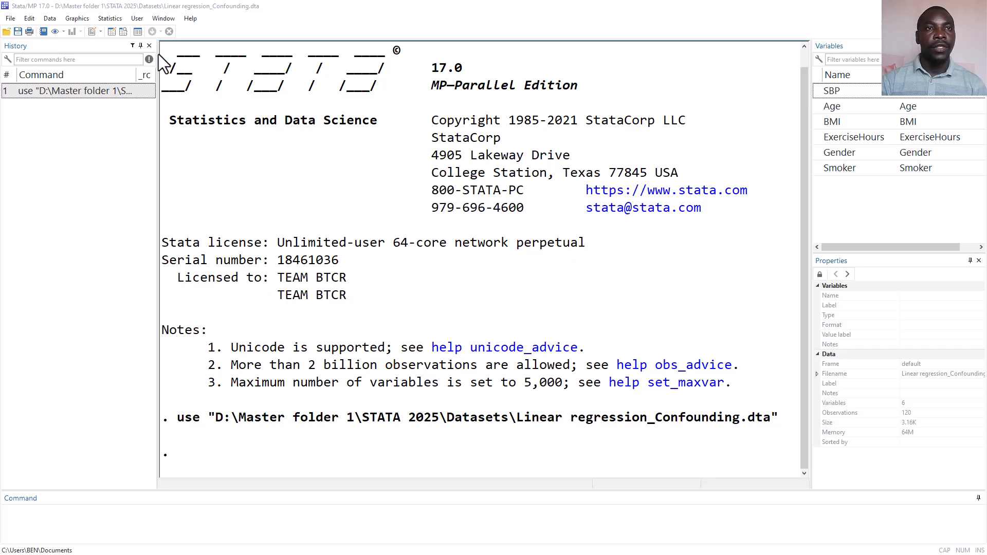
Step: Start a linear regression model with SBP as the dependent variable
{"action": "left_click", "coordinate": [122, 19]}
{"action": "mouse_move", "coordinate": [130, 41]}
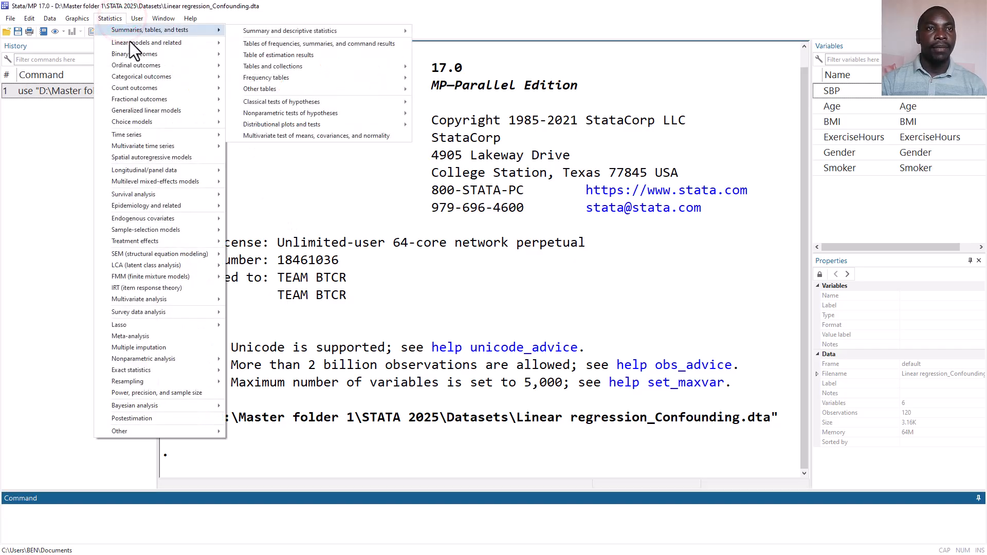
{"action": "left_click", "coordinate": [255, 44]}
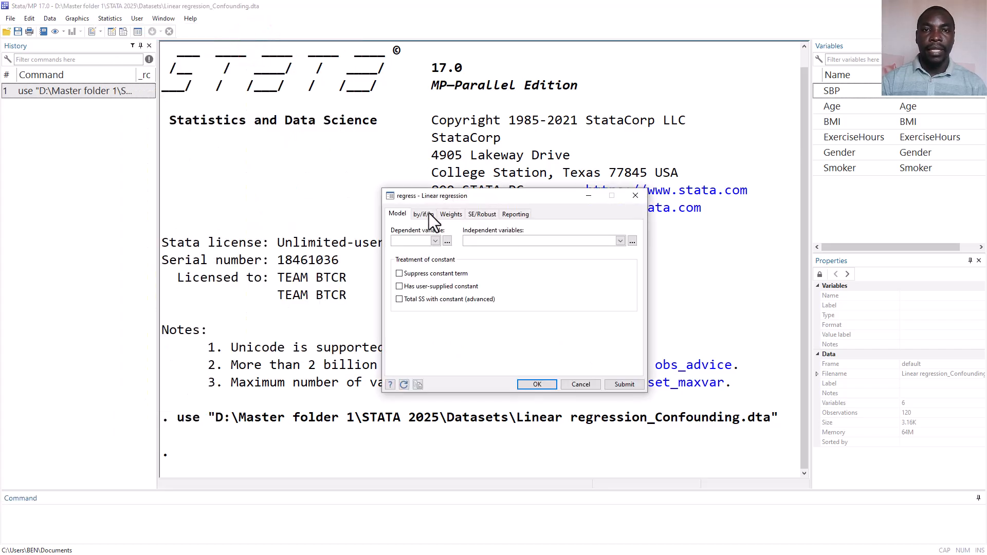
{"action": "left_click", "coordinate": [435, 240]}
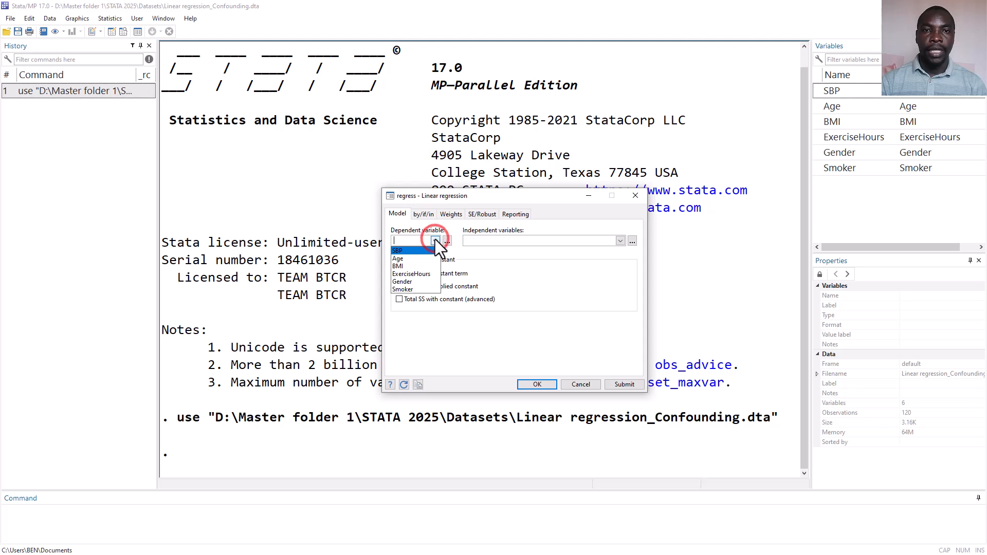
{"action": "left_click", "coordinate": [418, 251]}
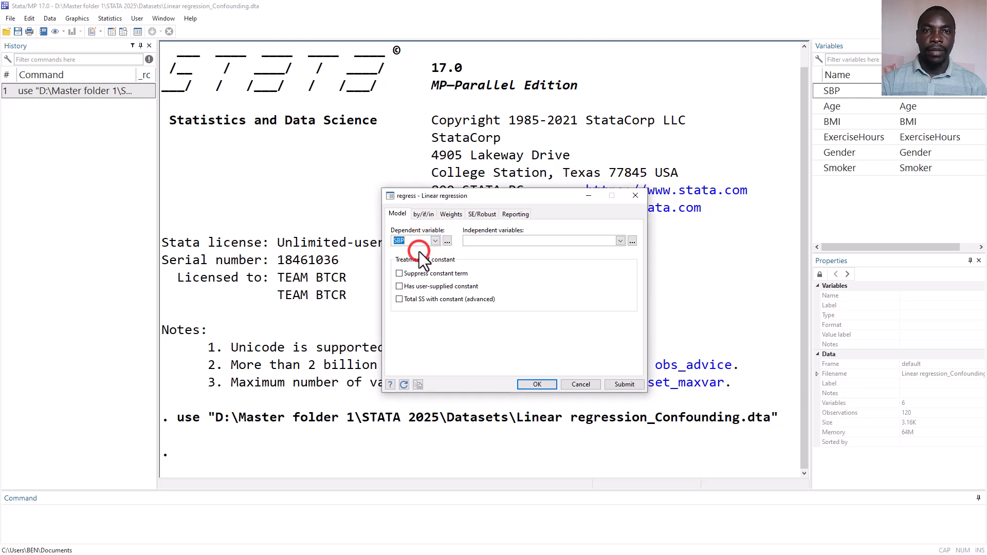
Step: Add Age, BMI, ExerciseHours and Gender as the independent variables and run the crude regression
{"action": "left_click", "coordinate": [619, 242]}
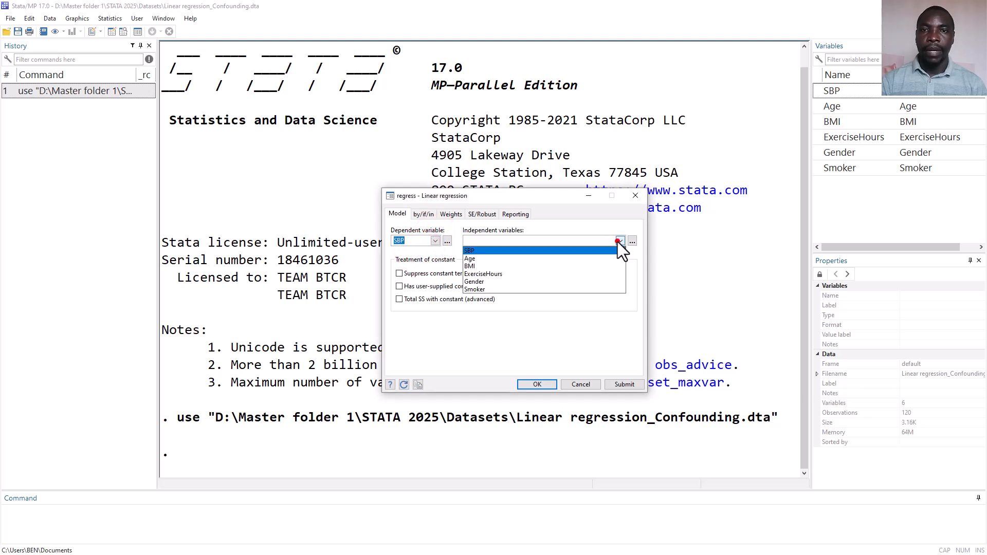
{"action": "left_click", "coordinate": [568, 259]}
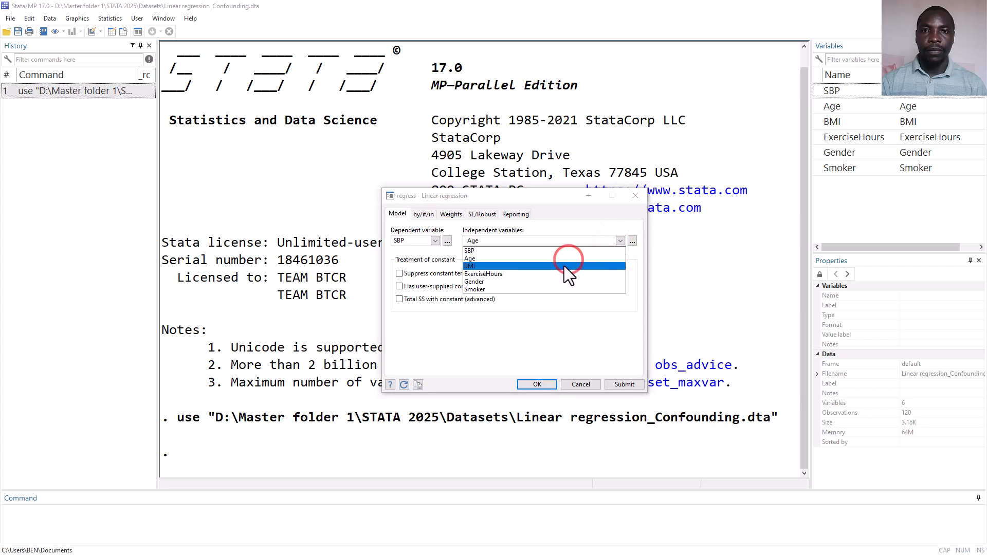
{"action": "left_click", "coordinate": [565, 267]}
{"action": "left_click", "coordinate": [553, 275]}
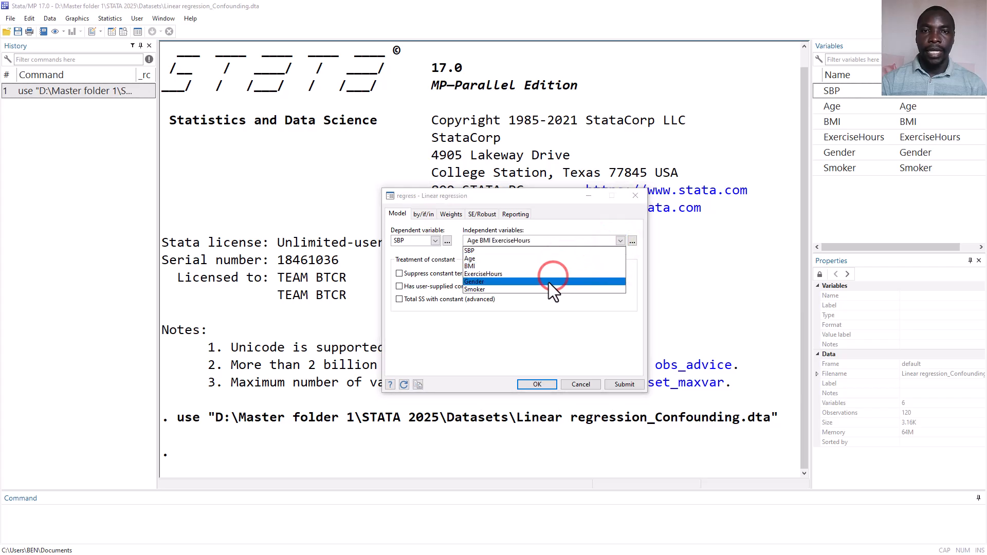
{"action": "left_click", "coordinate": [548, 282]}
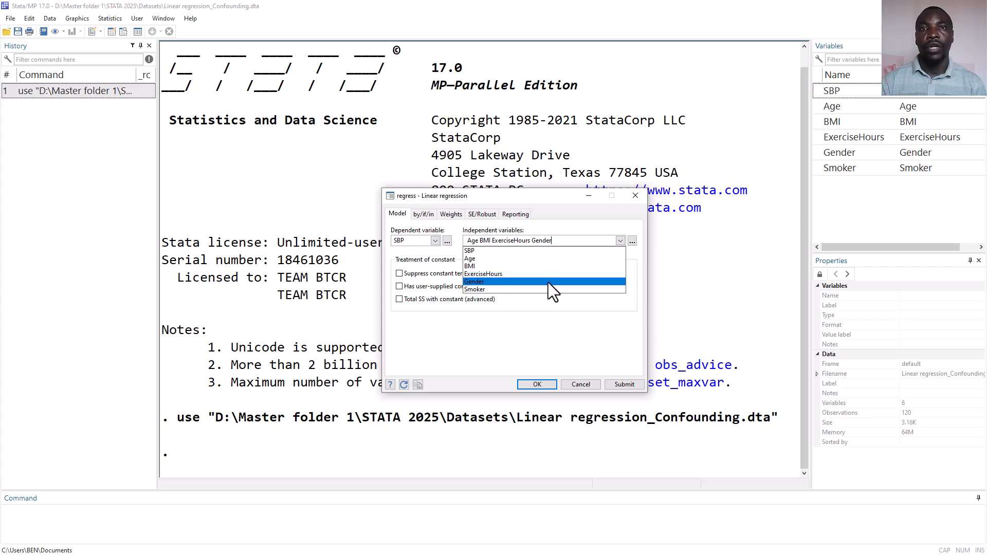
{"action": "left_click", "coordinate": [639, 288]}
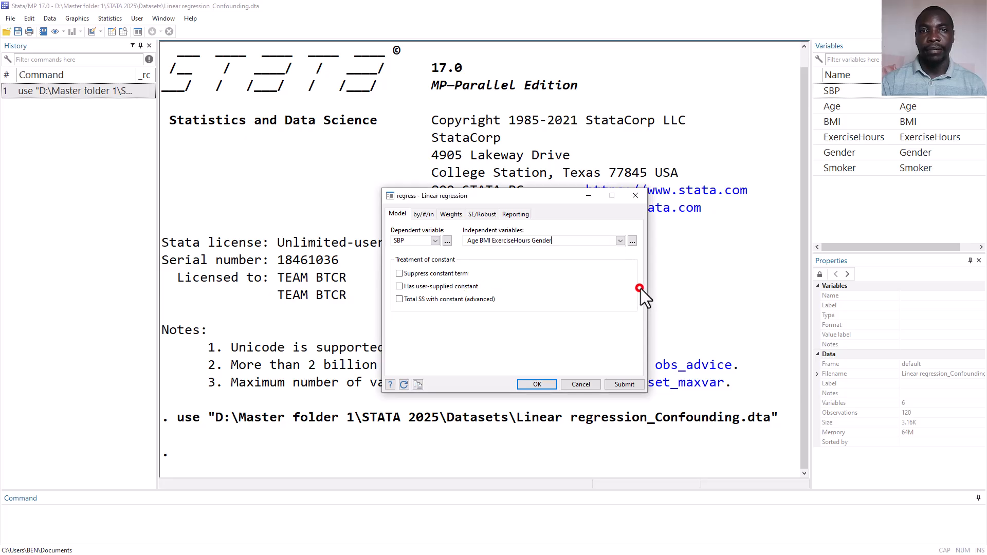
{"action": "left_click", "coordinate": [535, 384]}
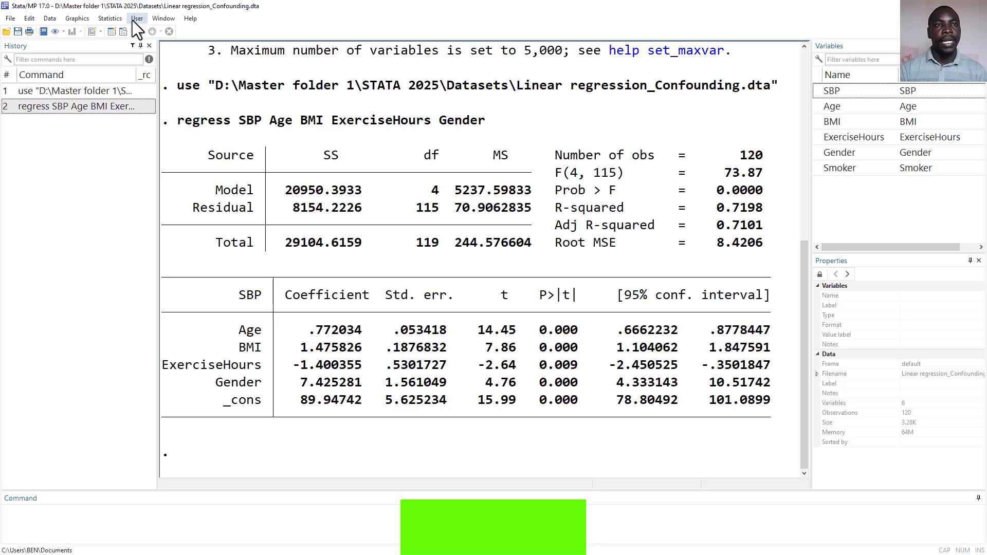
Step: Run the linear regression of SBP again with Smoker added to the independent variables Age, BMI, ExerciseHours and Gender
{"action": "left_click", "coordinate": [114, 18]}
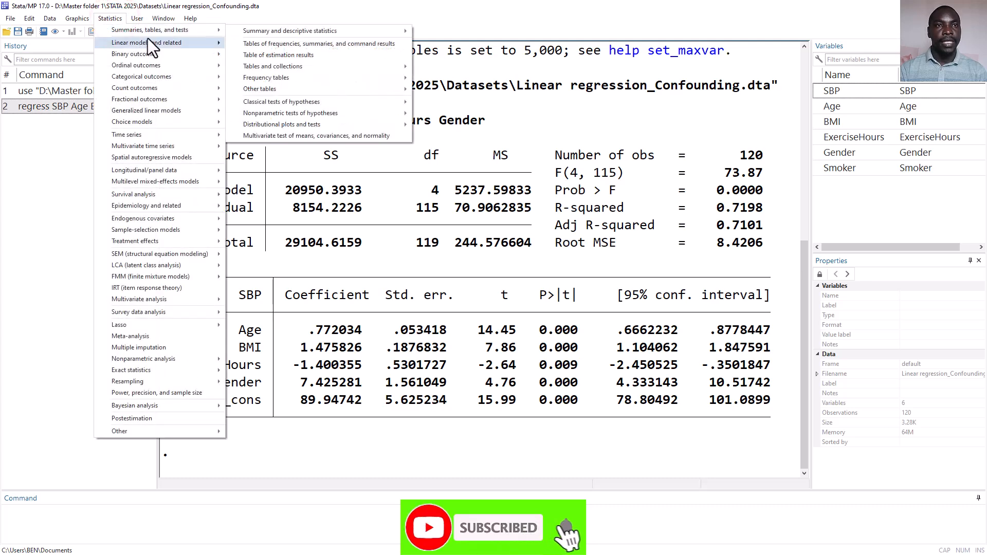
{"action": "mouse_move", "coordinate": [151, 40]}
{"action": "left_click", "coordinate": [253, 44]}
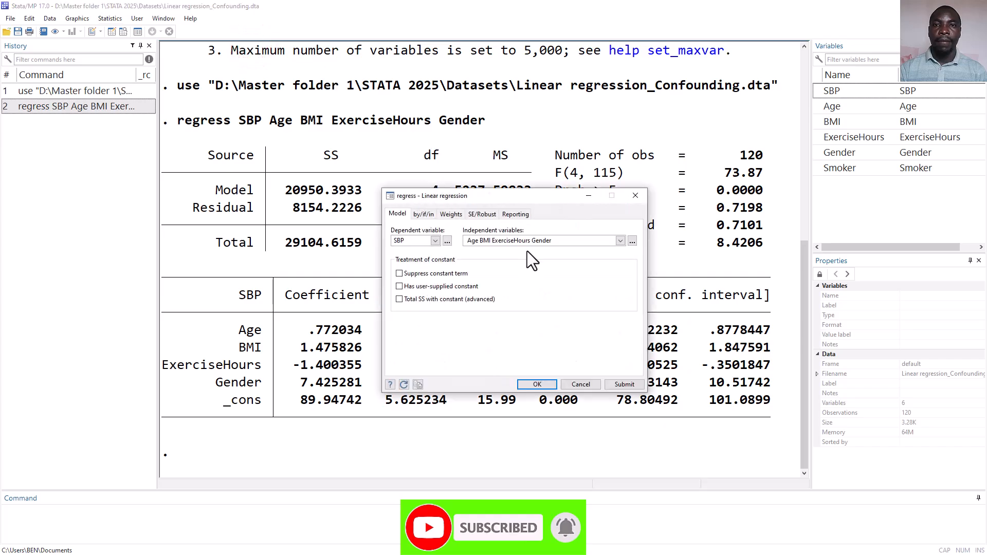
{"action": "left_click", "coordinate": [576, 242]}
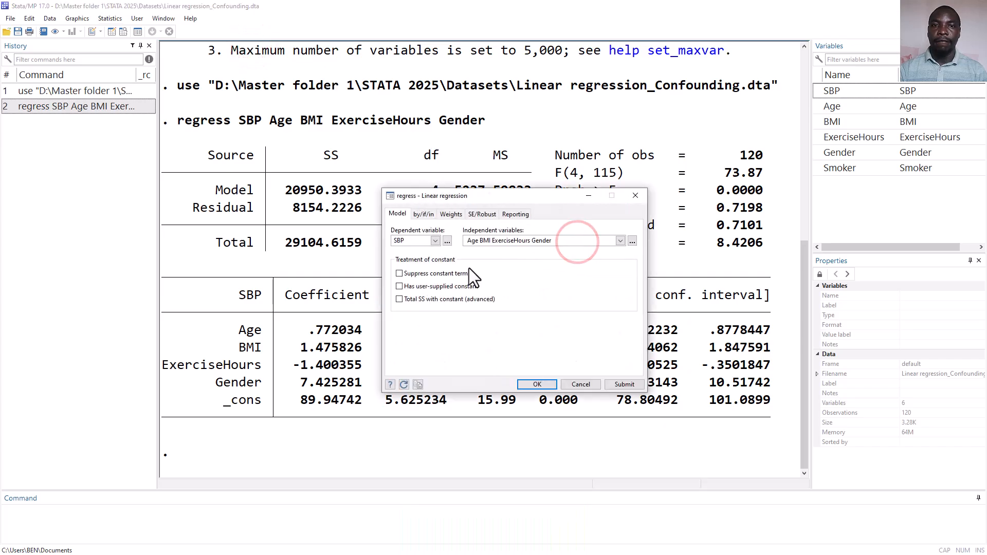
{"action": "left_click", "coordinate": [620, 241]}
{"action": "left_click", "coordinate": [557, 289]}
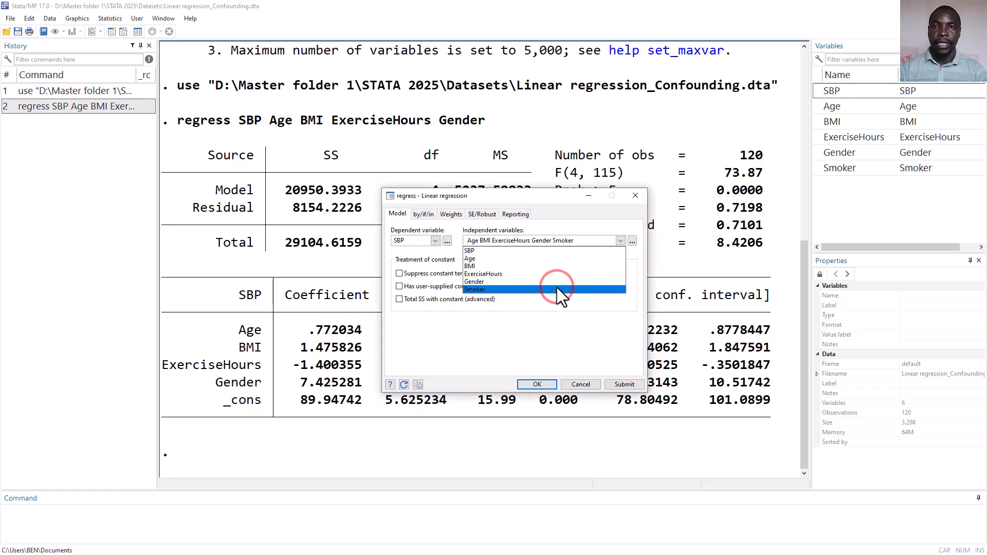
{"action": "left_click", "coordinate": [544, 335]}
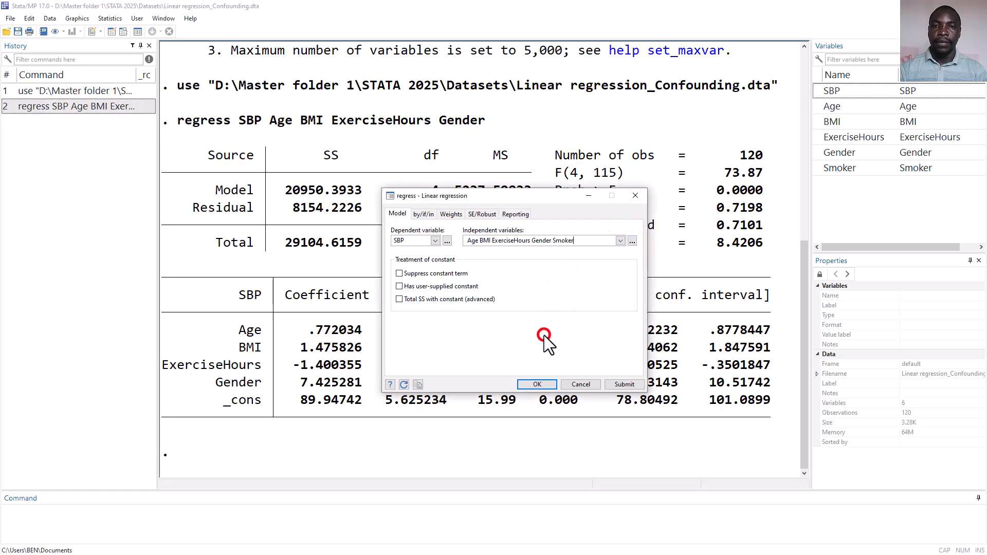
{"action": "left_click", "coordinate": [532, 382]}
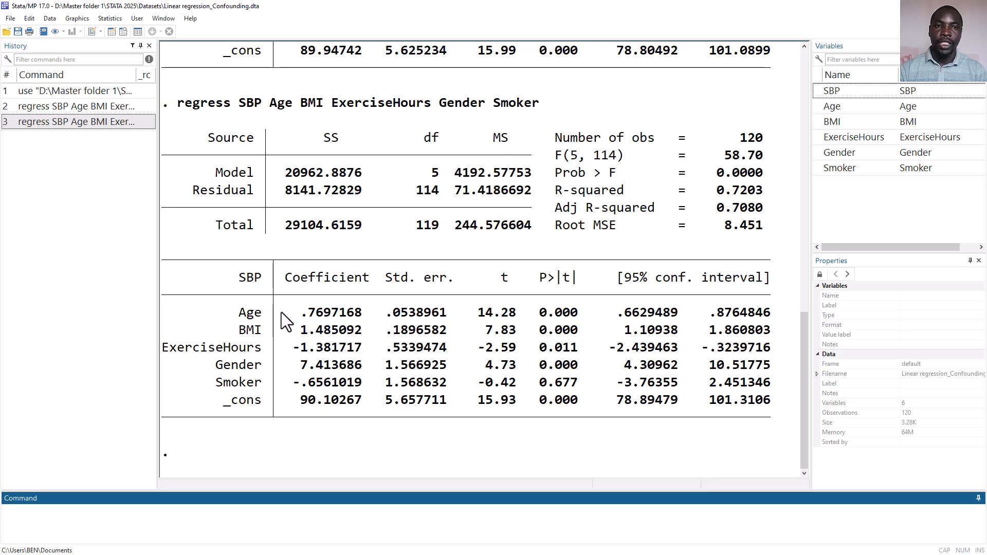
Step: Compare the Age, BMI, ExerciseHours and Gender coefficients of both models in the Stata output and in the Excel workbook Book1
{"action": "scroll", "coordinate": [288, 314], "scroll_direction": "up", "scroll_amount": 2}
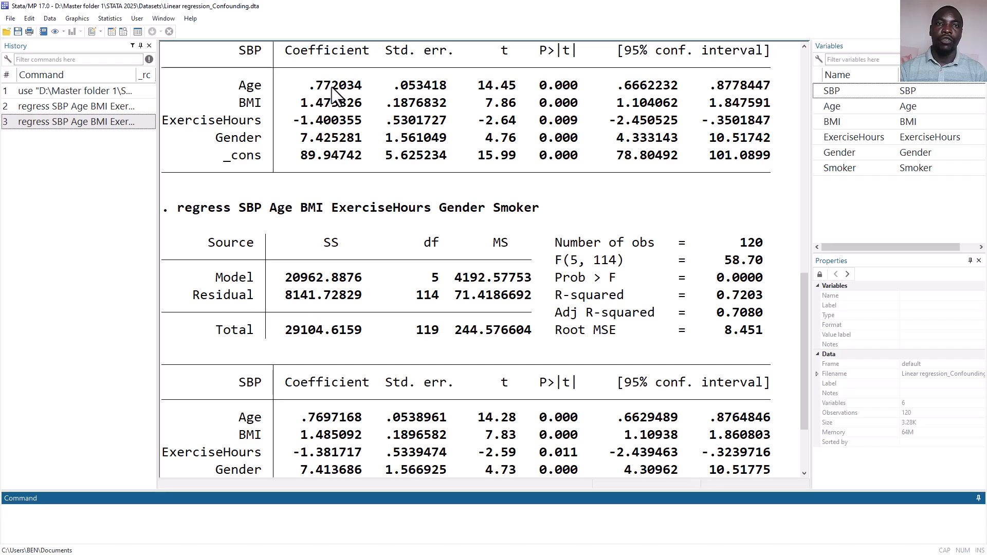
{"action": "scroll", "coordinate": [340, 172], "scroll_direction": "down", "scroll_amount": 2}
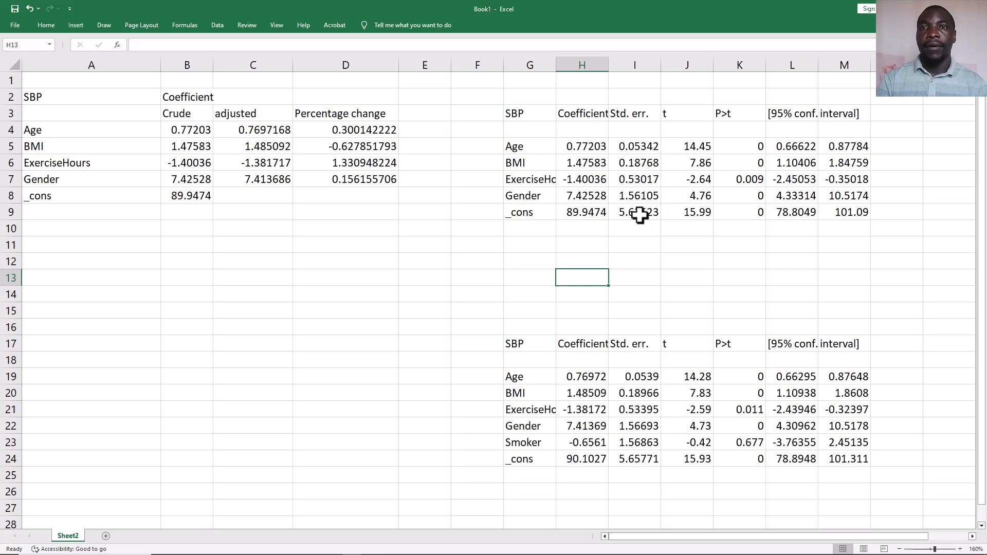
{"action": "left_click_drag", "start_coordinate": [524, 111], "coordinate": [837, 196]}
{"action": "left_click_drag", "start_coordinate": [589, 146], "coordinate": [590, 193]}
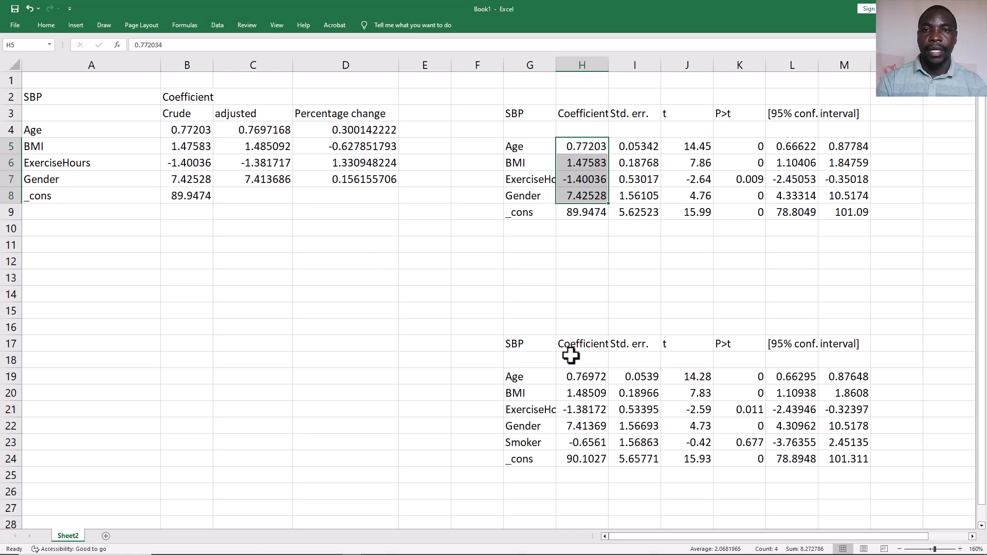
{"action": "left_click_drag", "start_coordinate": [590, 380], "coordinate": [590, 426]}
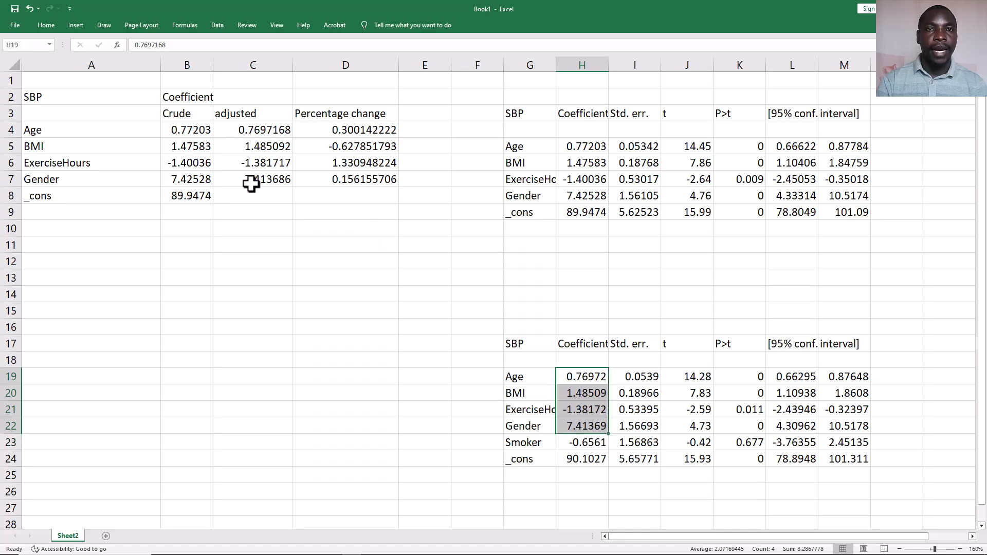
Step: Inspect the percentage change formula for Age in cell D4, leaving it as it is
{"action": "left_click", "coordinate": [348, 135]}
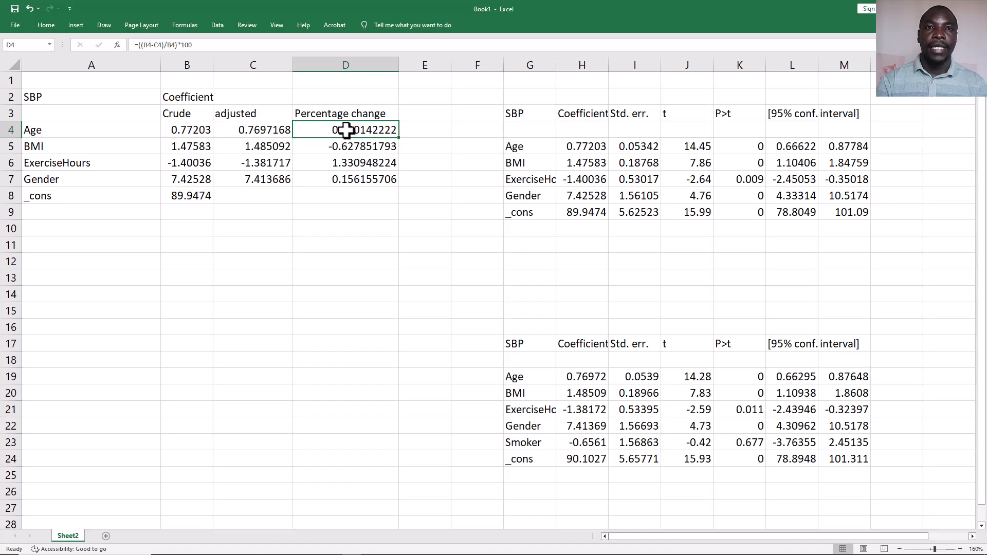
{"action": "double_click", "coordinate": [346, 130]}
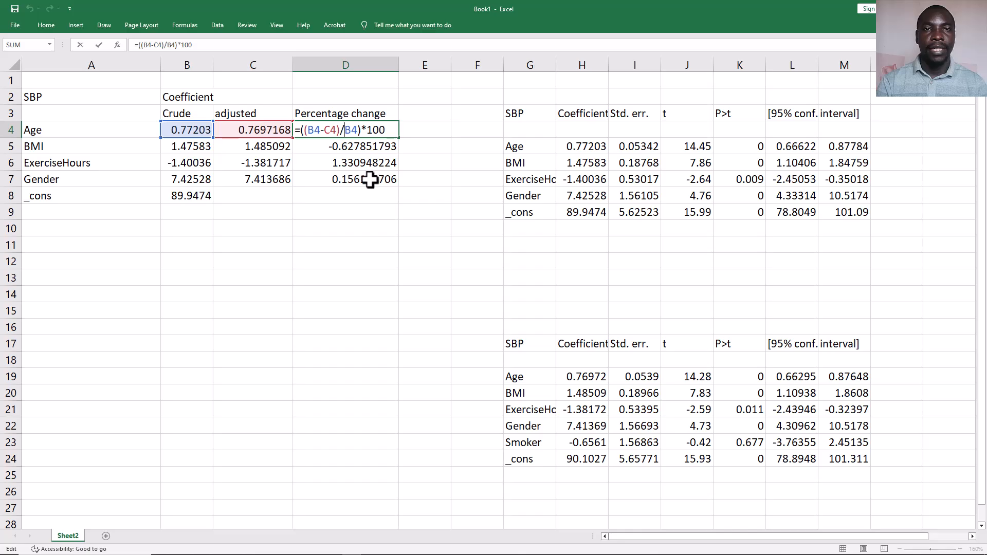
{"action": "key", "text": "Tab"}
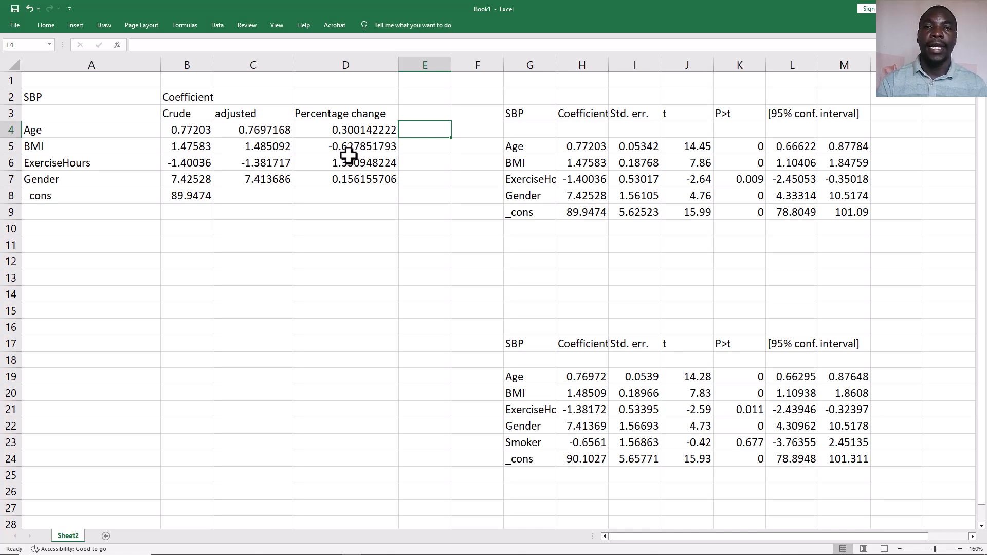
Step: Examine the Smoker row of the adjusted model alongside the SBP predictors and the percentage change for Gender
{"action": "left_click_drag", "start_coordinate": [514, 442], "coordinate": [686, 444]}
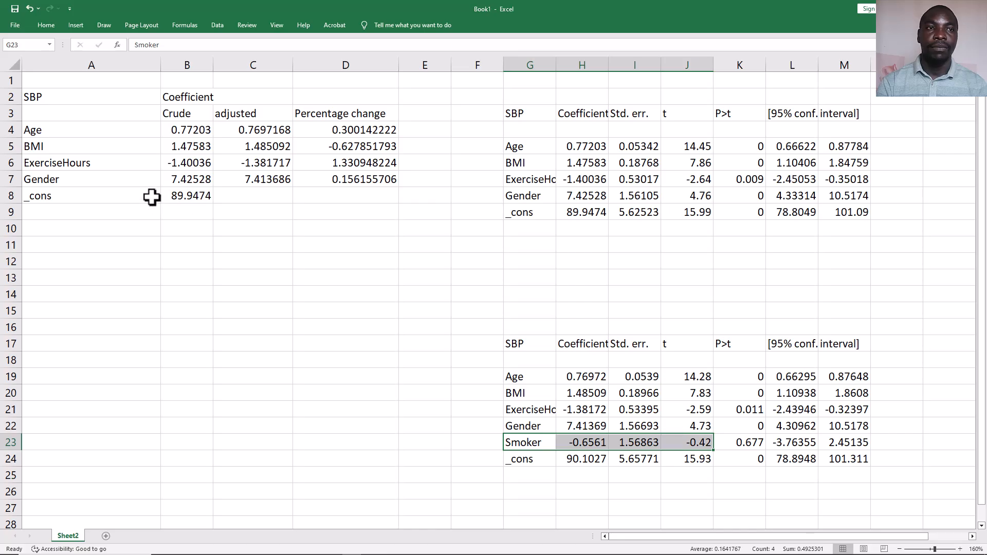
{"action": "left_click_drag", "start_coordinate": [49, 131], "coordinate": [45, 168]}
{"action": "left_click", "coordinate": [39, 99]}
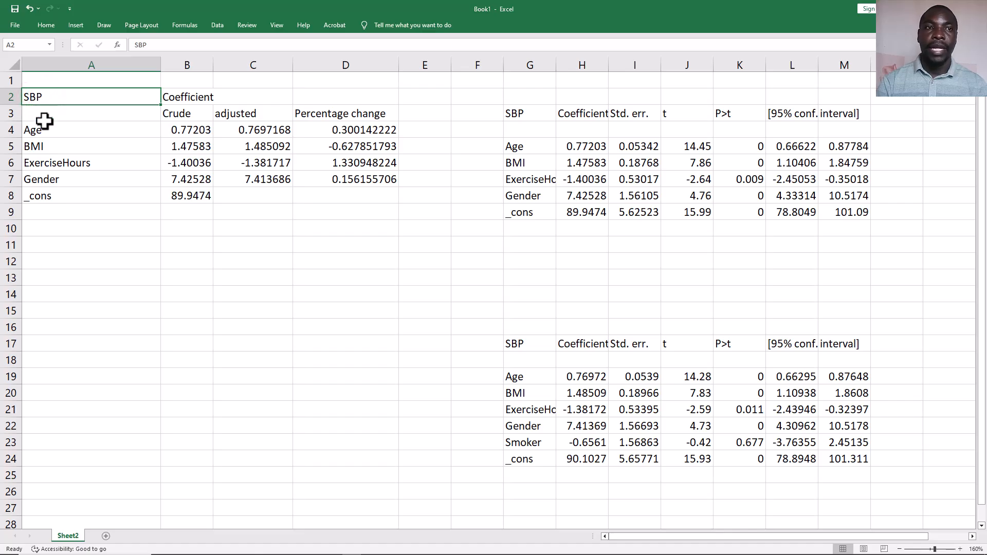
{"action": "left_click", "coordinate": [345, 181]}
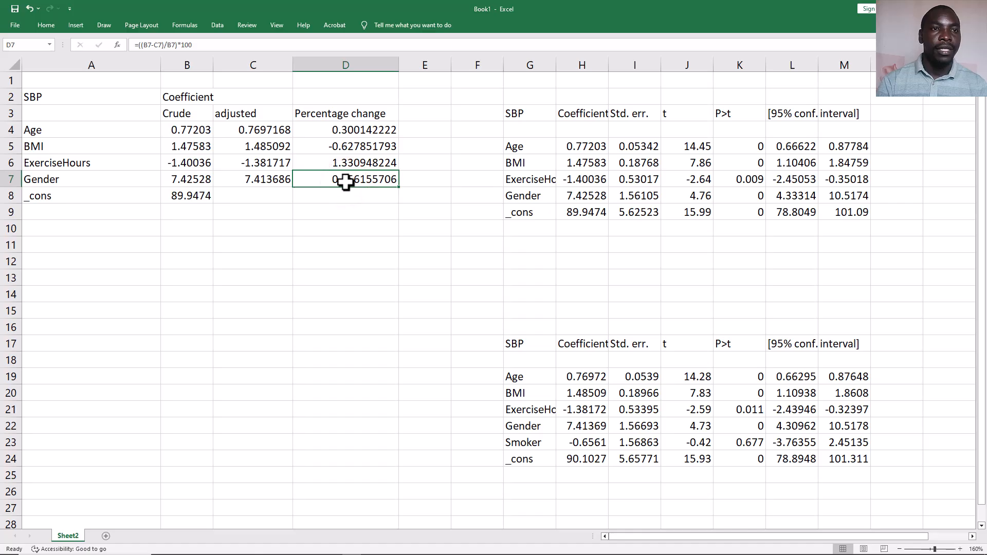
{"action": "left_click", "coordinate": [514, 445]}
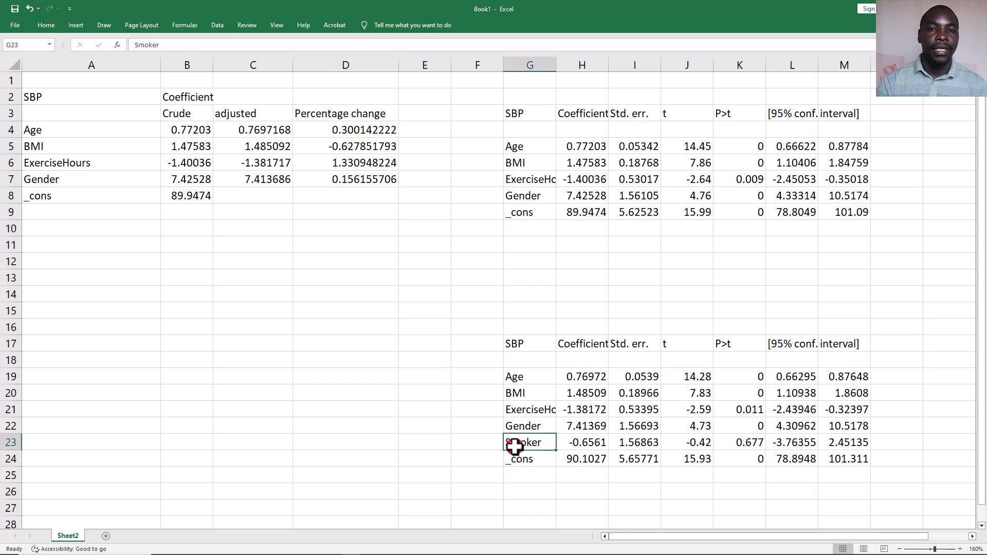
{"action": "left_click", "coordinate": [63, 181]}
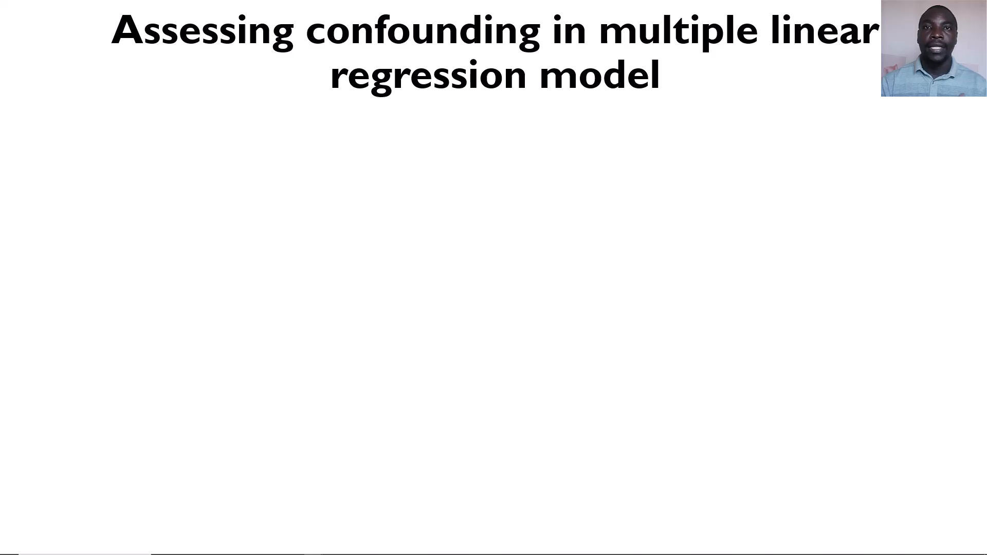
{"action": "key", "text": "Right"}
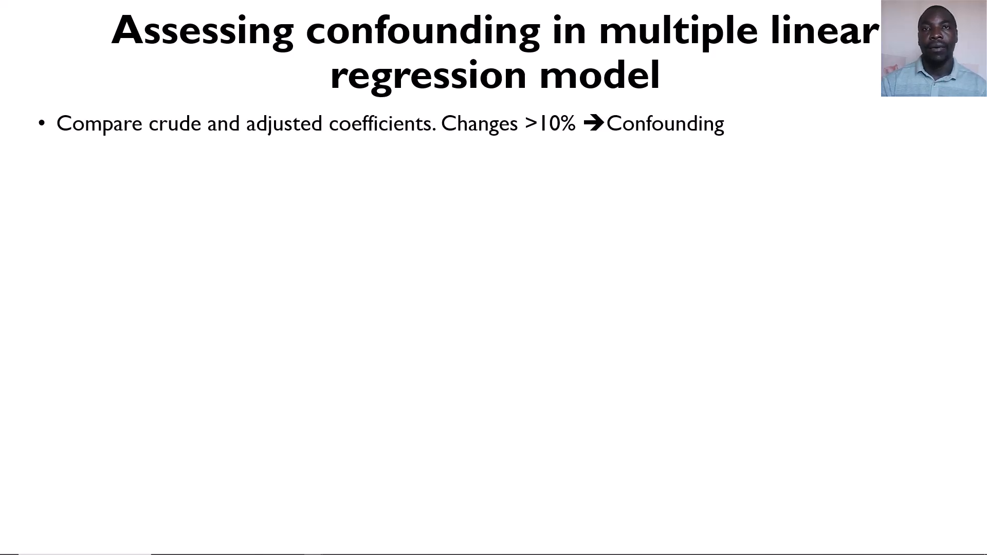
{"action": "key", "text": "Right"}
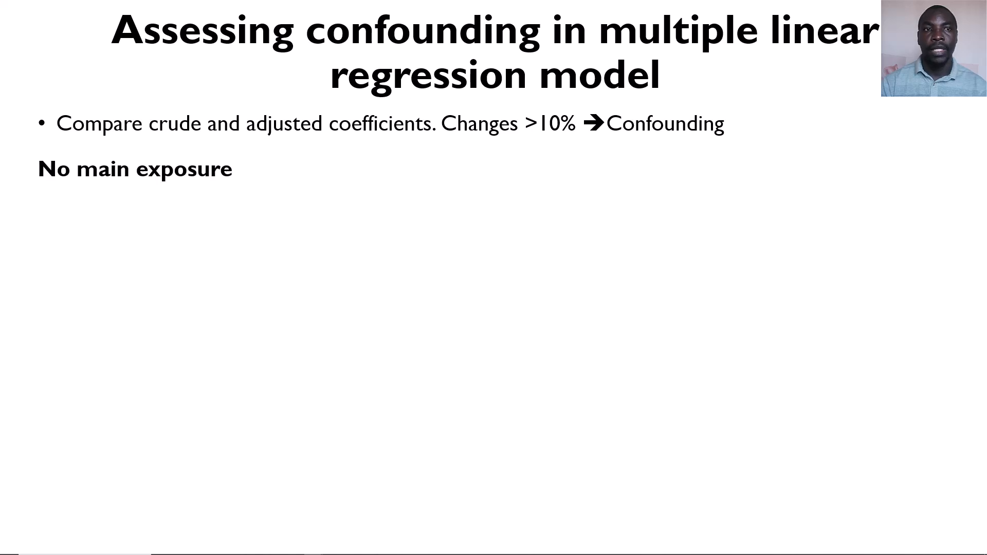
{"action": "key", "text": "Right"}
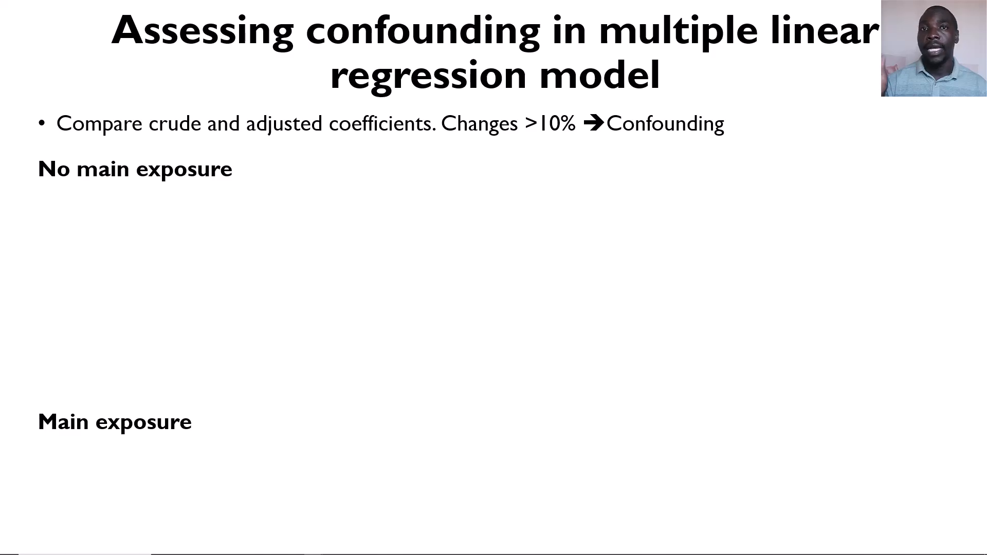
{"action": "key", "text": "Left"}
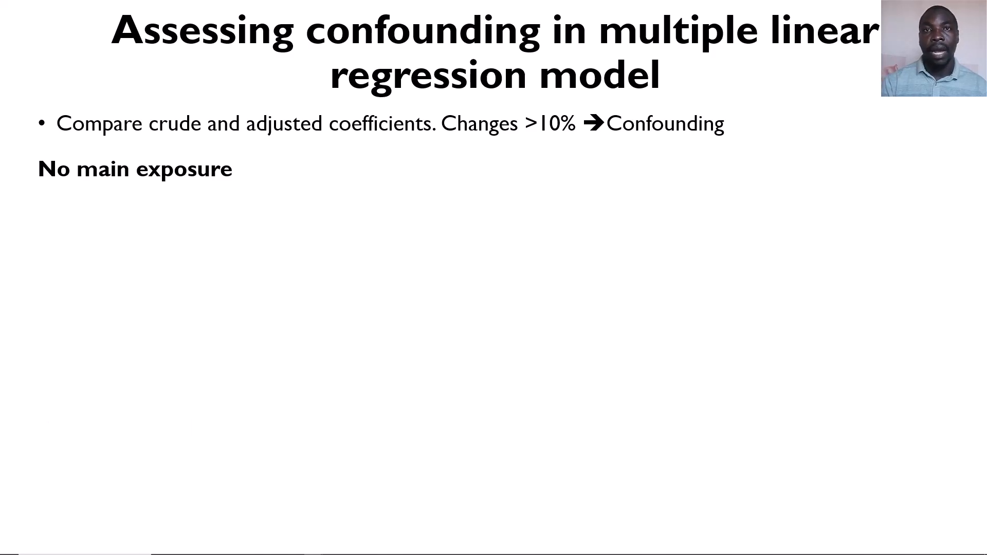
{"action": "key", "text": "Right"}
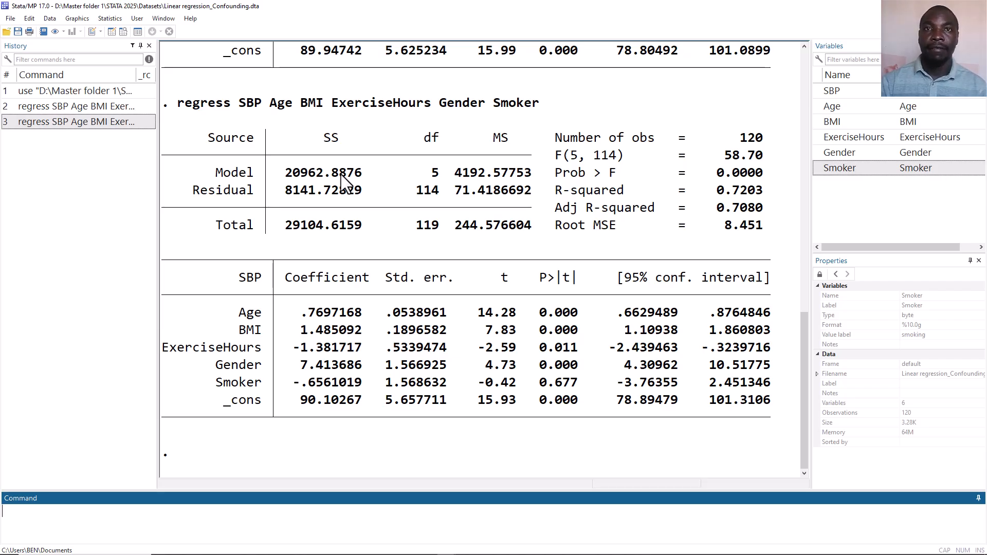
Step: Set up a stepwise estimation with the regress command and SBP as the dependent variable
{"action": "left_click", "coordinate": [111, 19]}
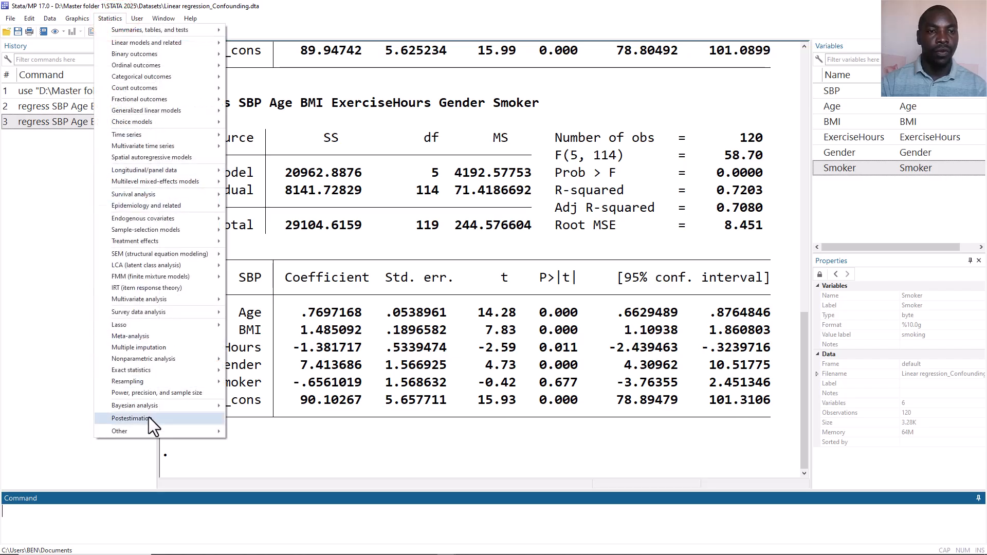
{"action": "mouse_move", "coordinate": [145, 432]}
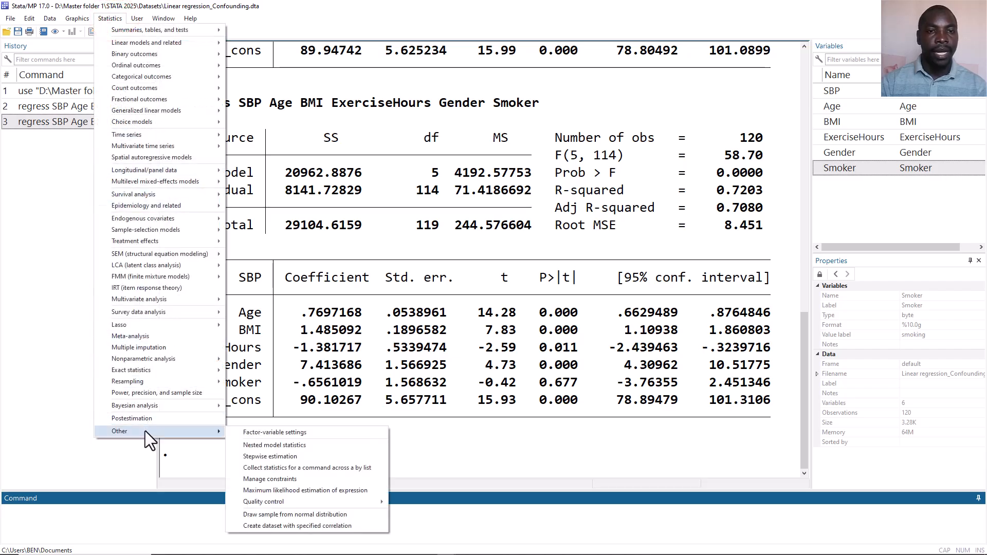
{"action": "left_click", "coordinate": [260, 456]}
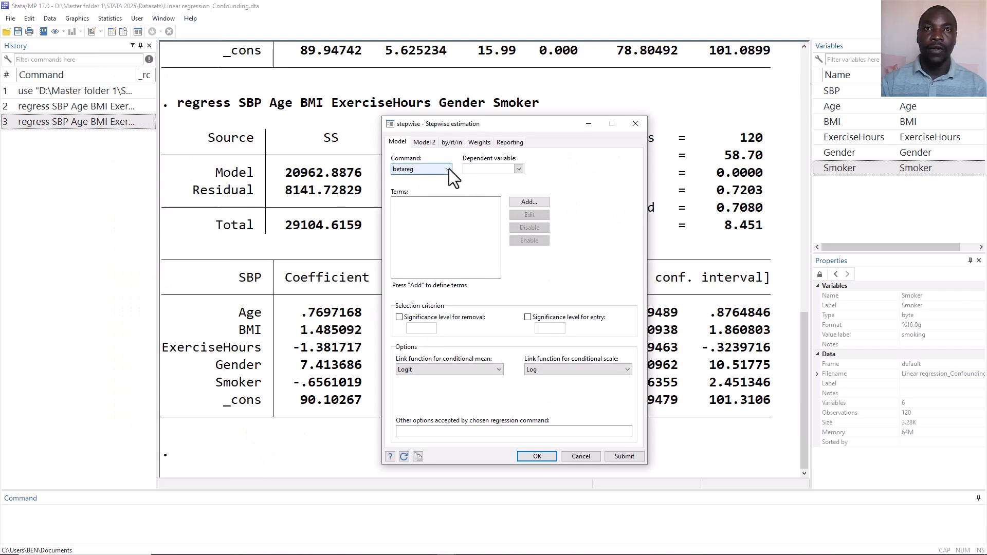
{"action": "left_click", "coordinate": [449, 169]}
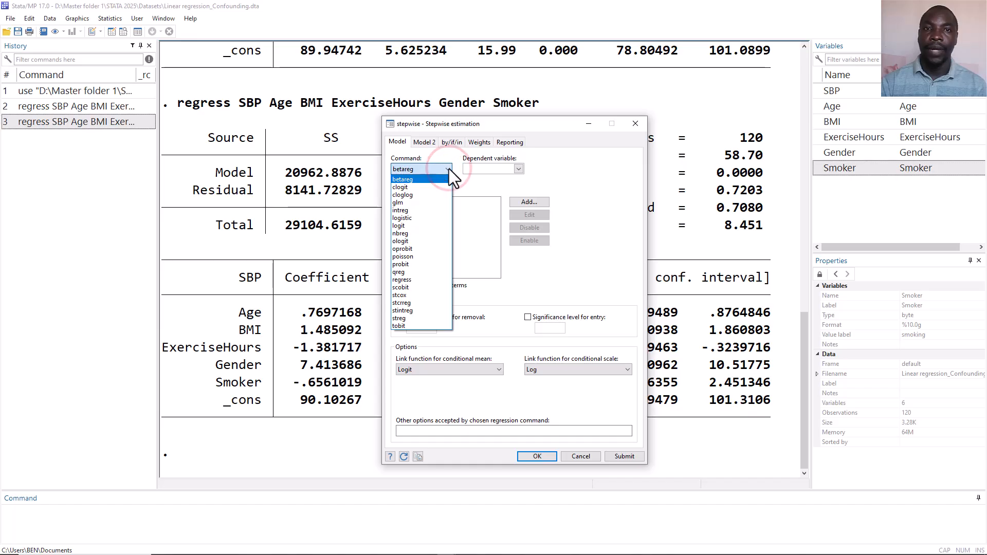
{"action": "left_click", "coordinate": [414, 279]}
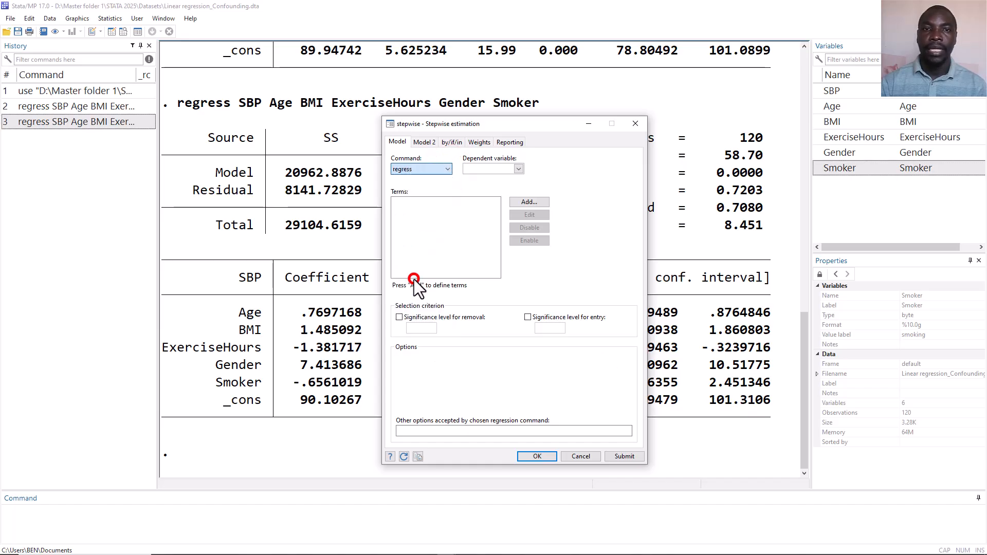
{"action": "left_click", "coordinate": [517, 169]}
{"action": "left_click", "coordinate": [493, 178]}
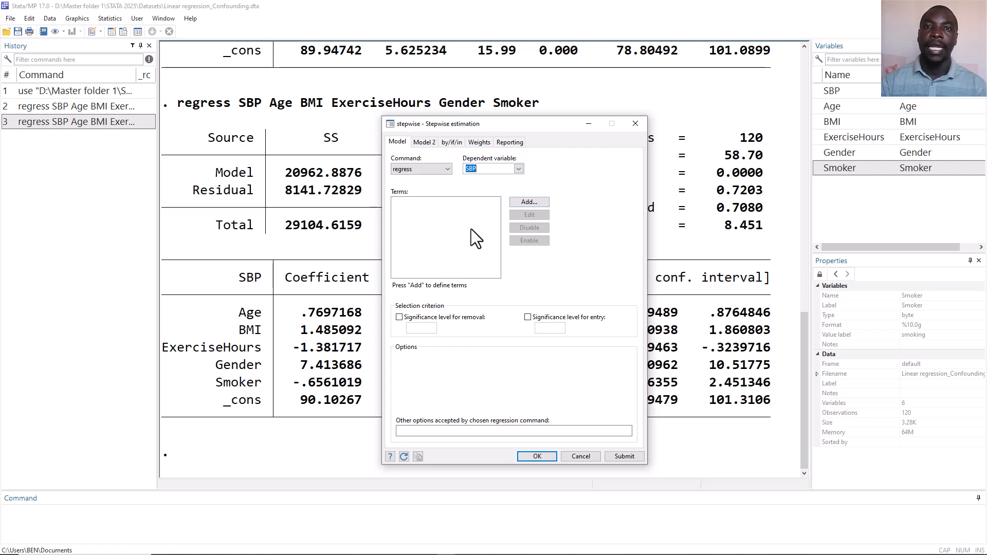
Step: Add Age as the first term and BMI as the second term of the stepwise model
{"action": "left_click", "coordinate": [530, 202]}
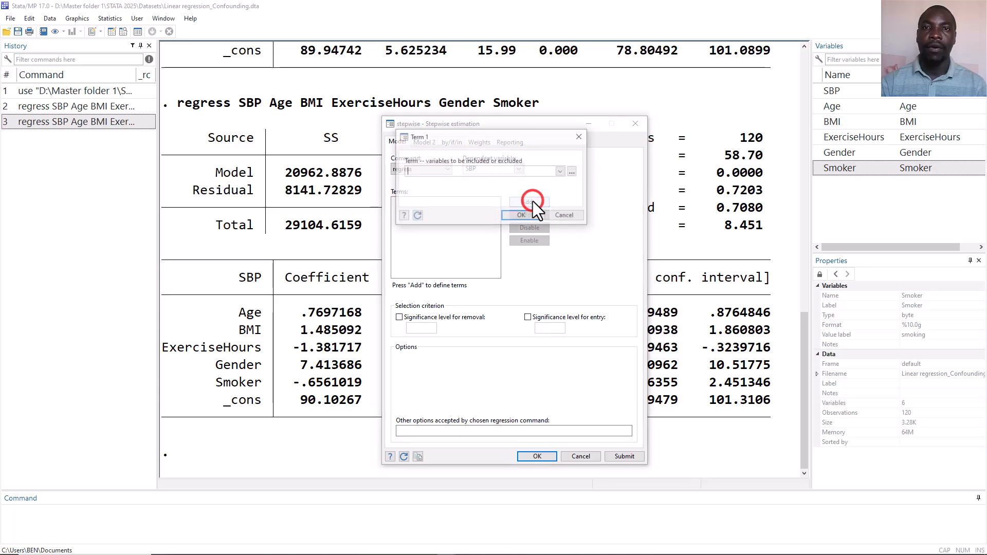
{"action": "left_click", "coordinate": [562, 171]}
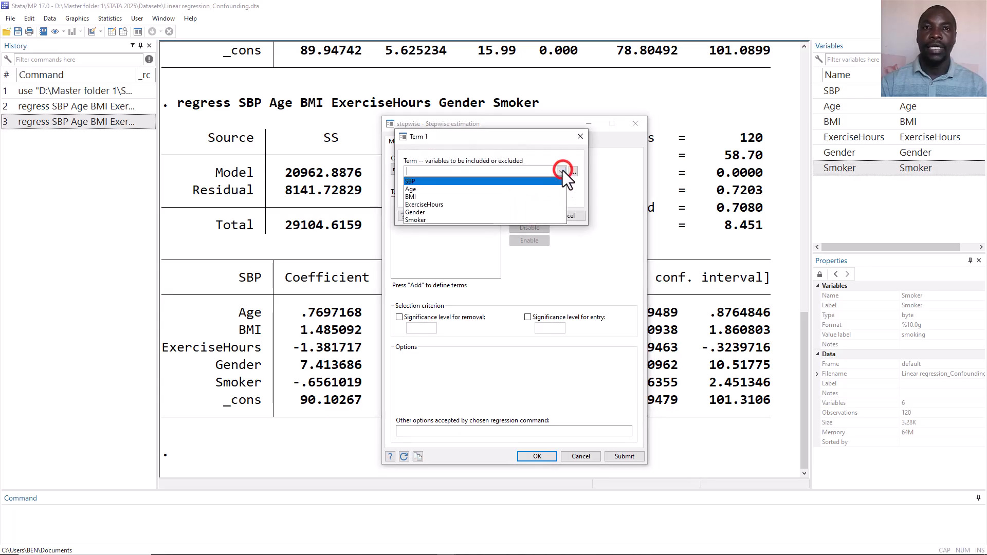
{"action": "left_click", "coordinate": [521, 187]}
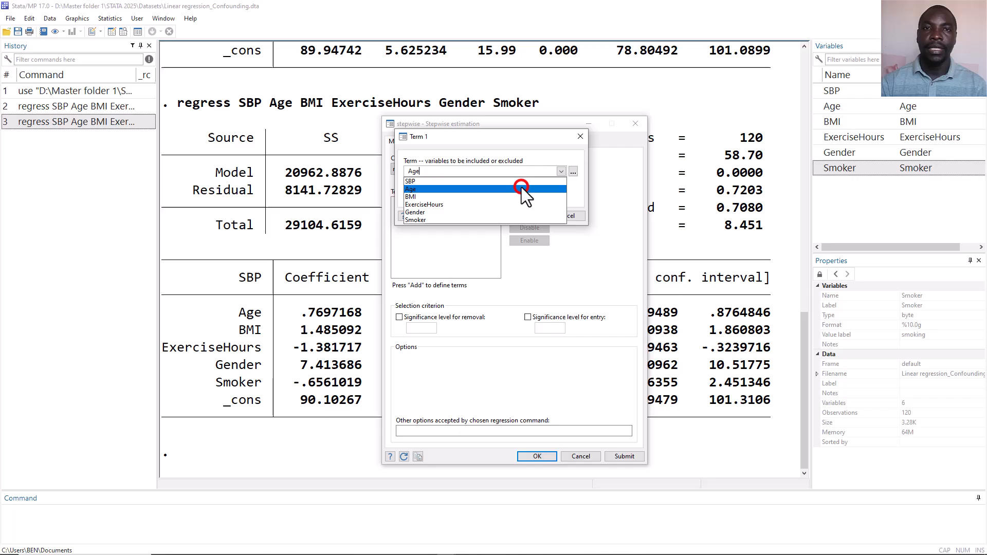
{"action": "left_click", "coordinate": [581, 192]}
{"action": "left_click", "coordinate": [532, 215]}
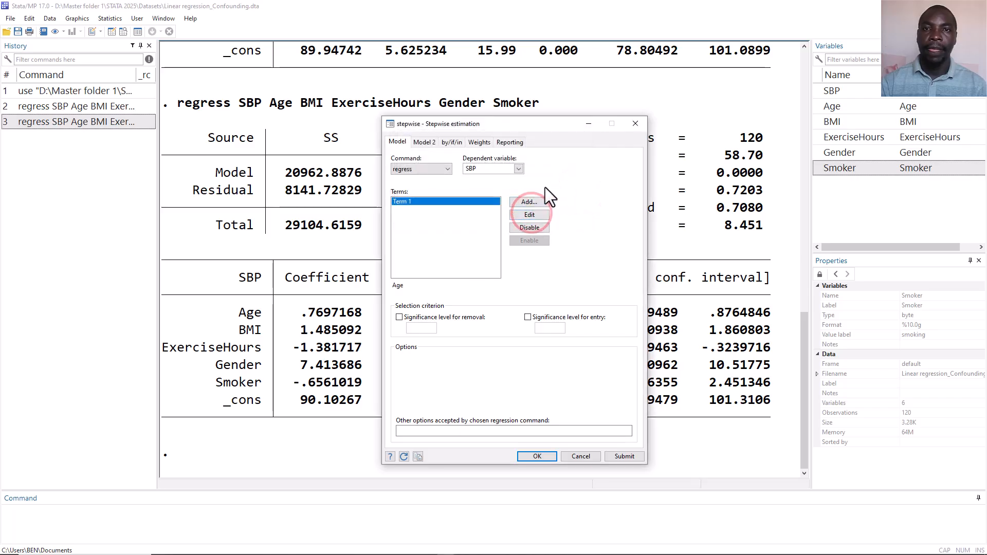
{"action": "left_click", "coordinate": [540, 202]}
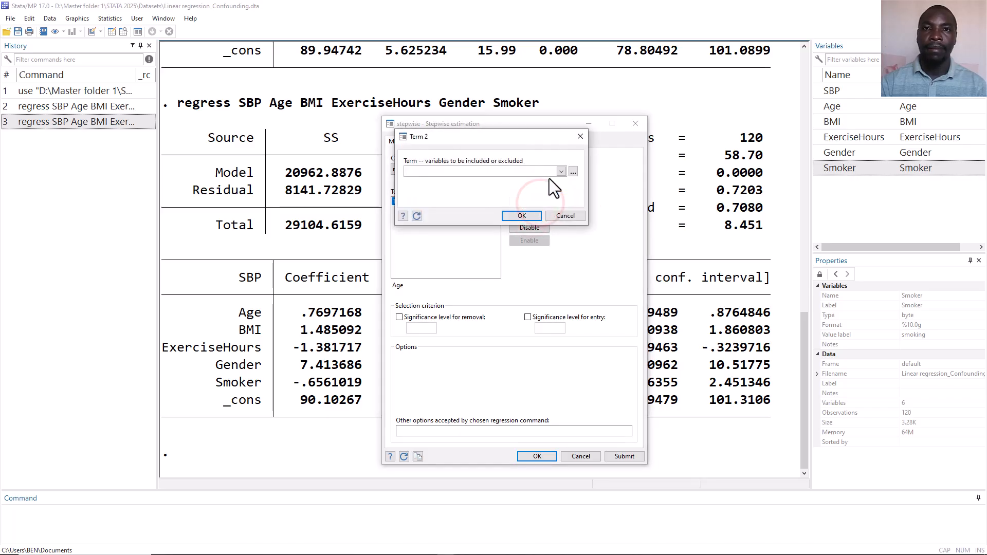
{"action": "left_click", "coordinate": [560, 172]}
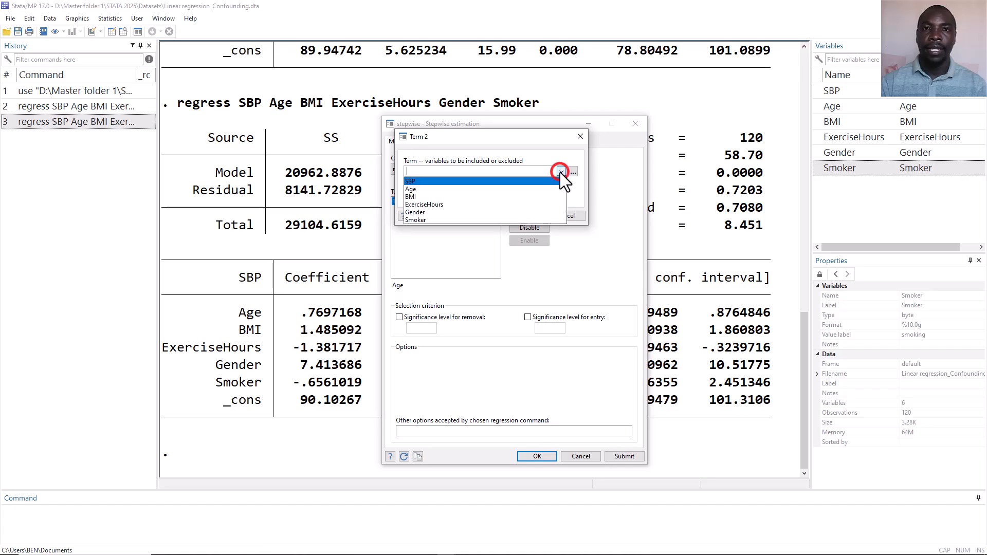
{"action": "left_click", "coordinate": [512, 196]}
{"action": "left_click", "coordinate": [560, 236]}
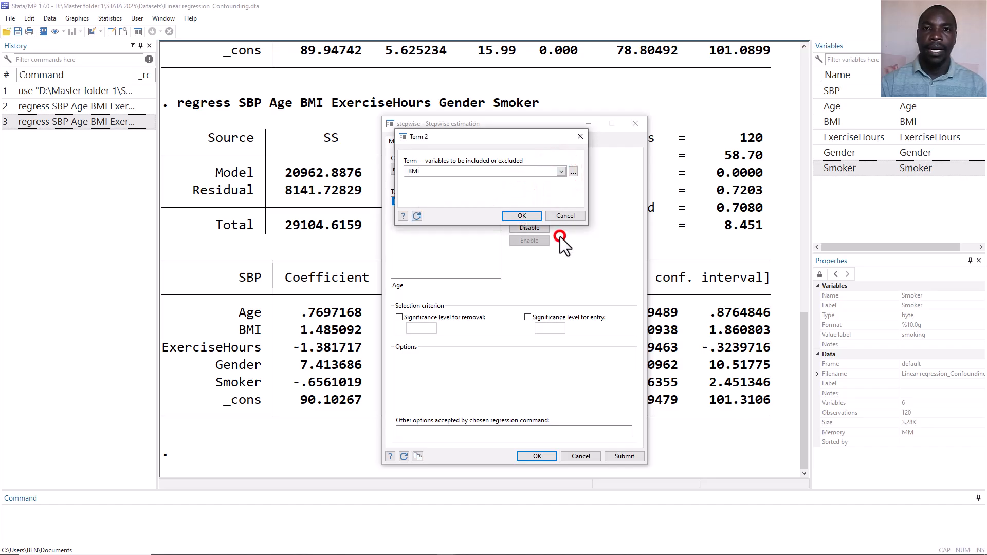
{"action": "left_click", "coordinate": [521, 215]}
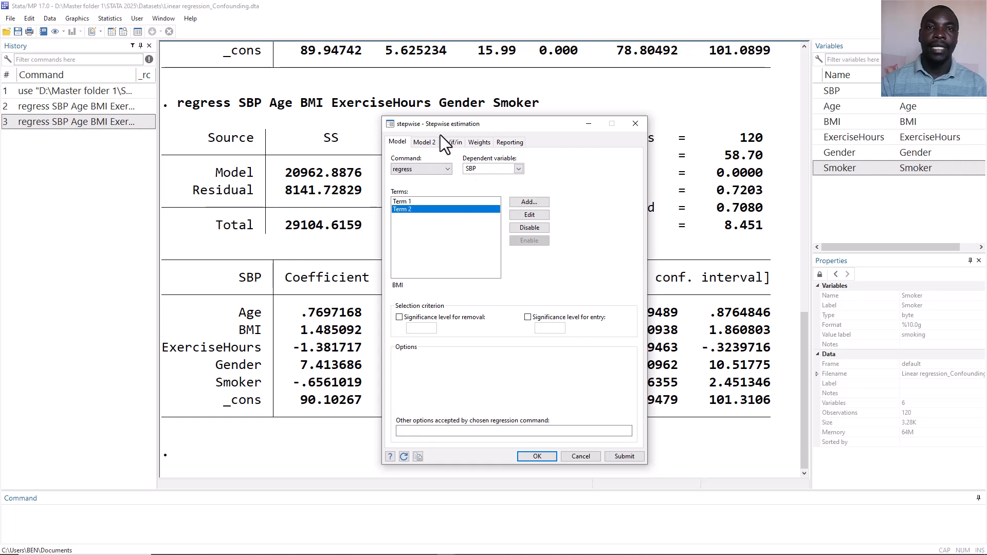
Step: Set the significance level for removal to 0.05 and run the stepwise estimation
{"action": "left_click", "coordinate": [399, 318]}
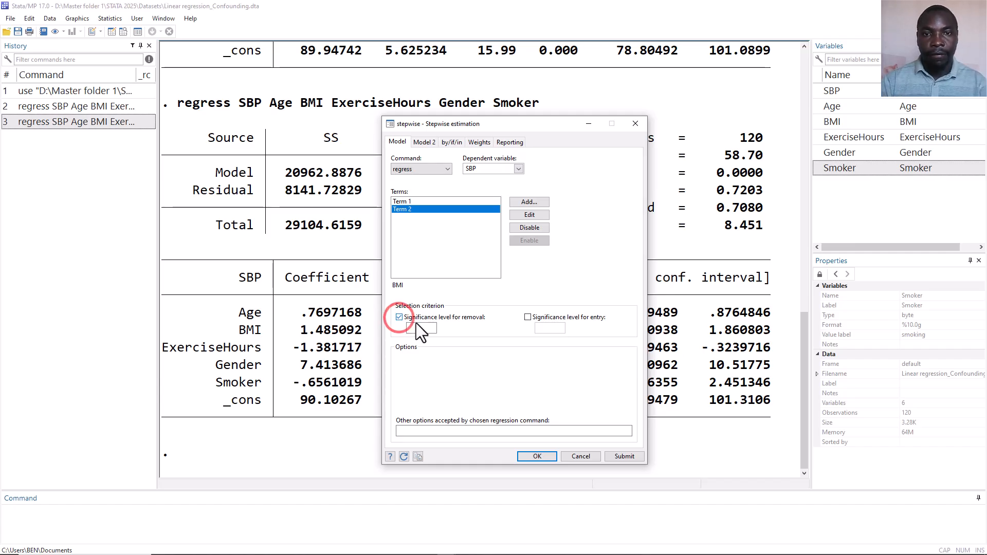
{"action": "left_click", "coordinate": [421, 328]}
{"action": "type", "text": "0.05"}
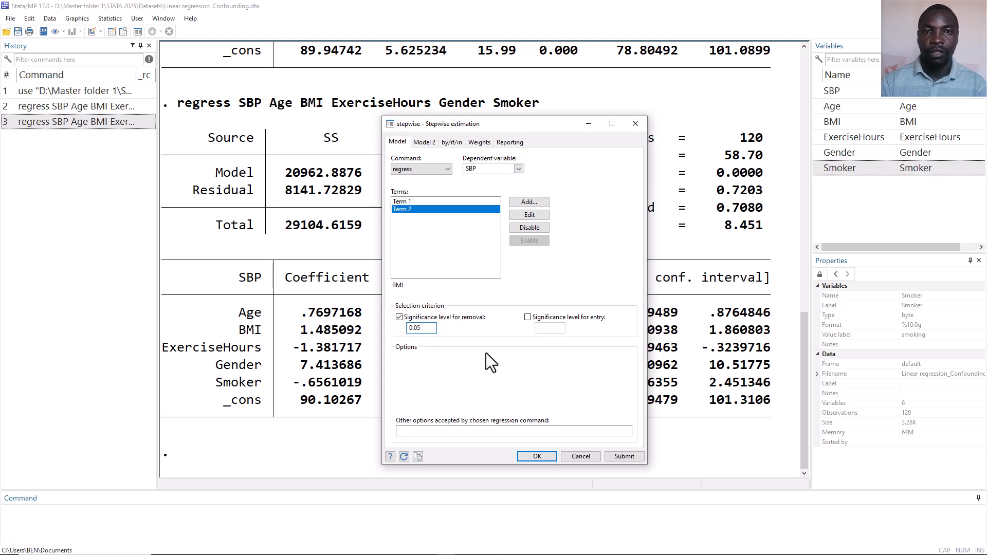
{"action": "left_click", "coordinate": [528, 456]}
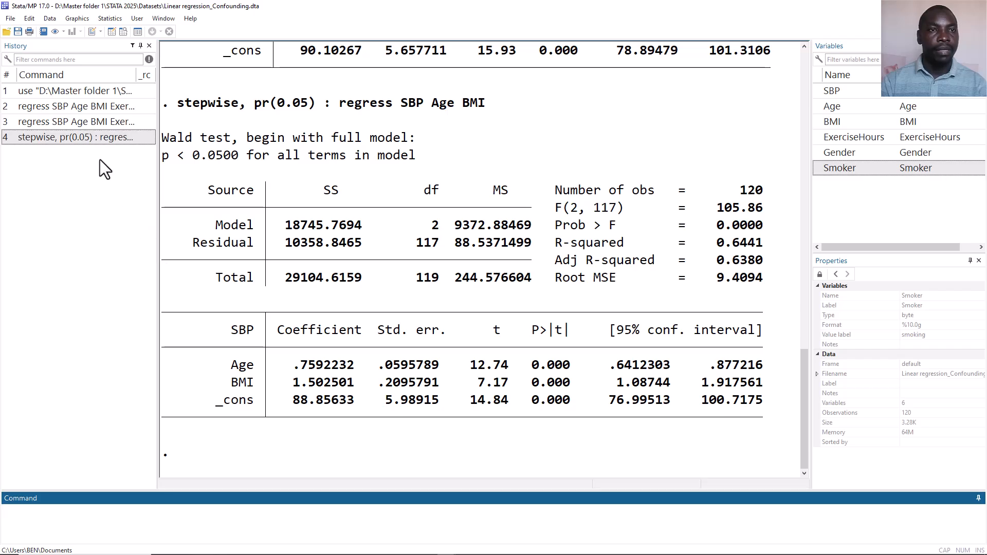
Step: Run the stepwise regression command again with ExerciseHours, Gender and Smoker added after Age and BMI
{"action": "left_click", "coordinate": [68, 137]}
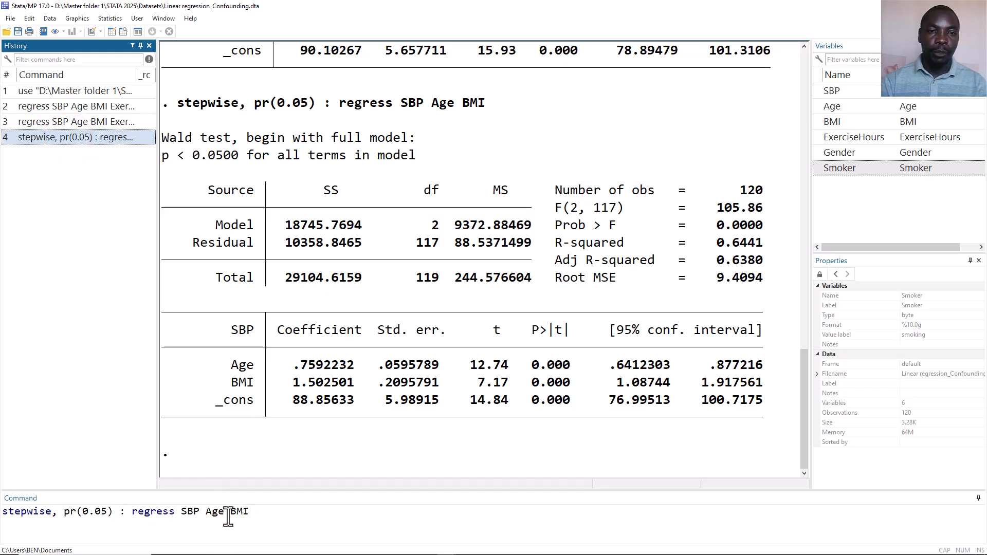
{"action": "double_click", "coordinate": [819, 135]}
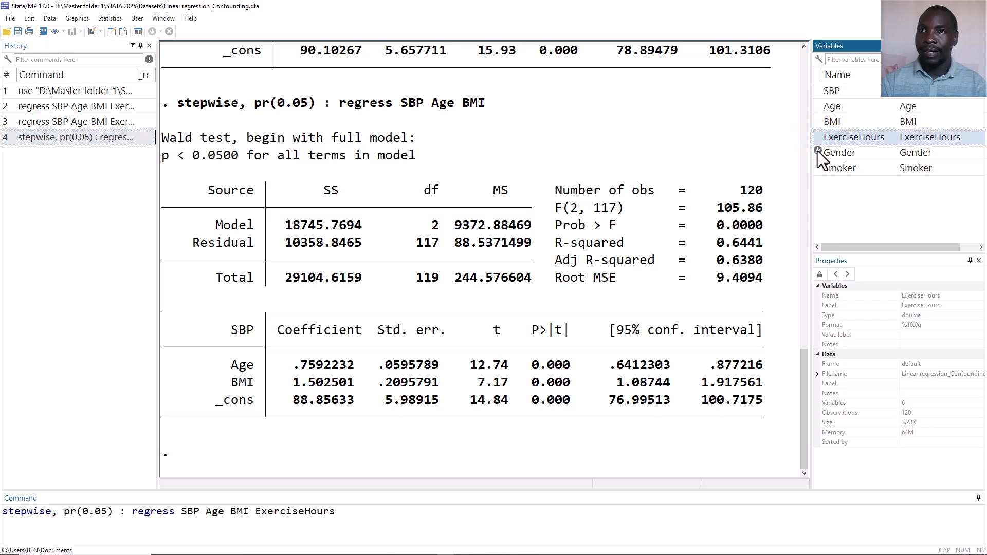
{"action": "double_click", "coordinate": [817, 150]}
{"action": "double_click", "coordinate": [817, 168]}
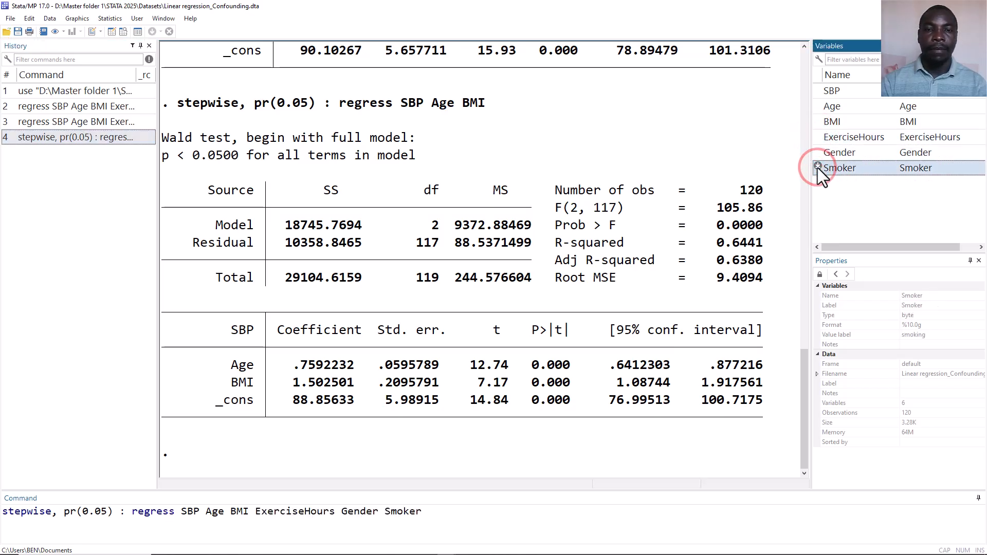
{"action": "key", "text": "Return"}
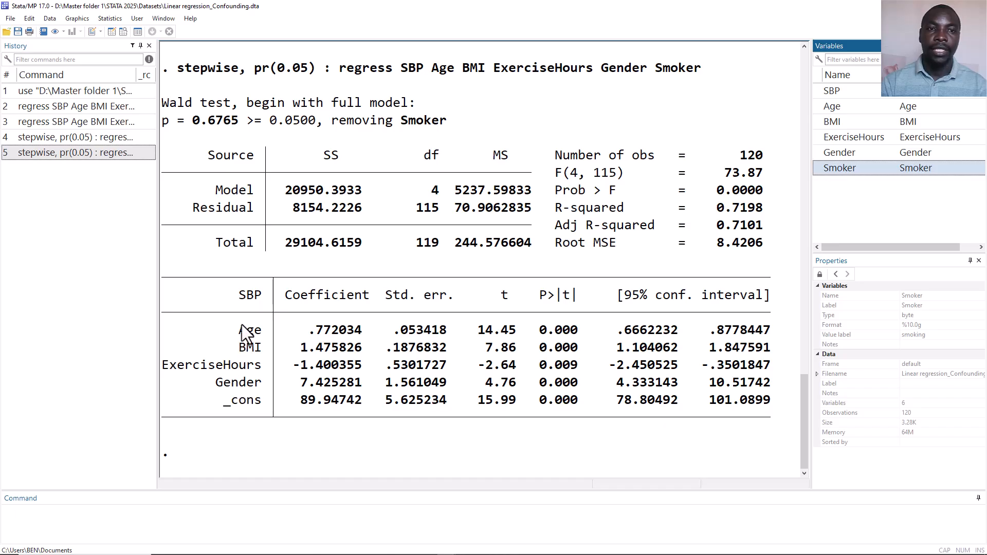
Step: Compare the stepwise coefficient table with the coefficients of the model without Smoker in the Excel workbook Book1
{"action": "left_click_drag", "start_coordinate": [174, 282], "coordinate": [246, 418]}
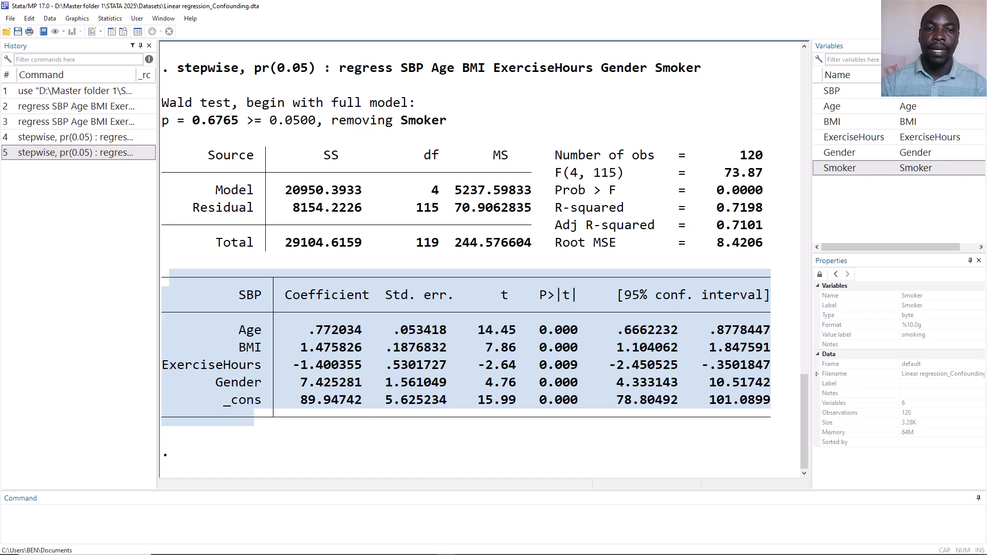
{"action": "mouse_move", "coordinate": [415, 548]}
{"action": "left_click", "coordinate": [351, 548]}
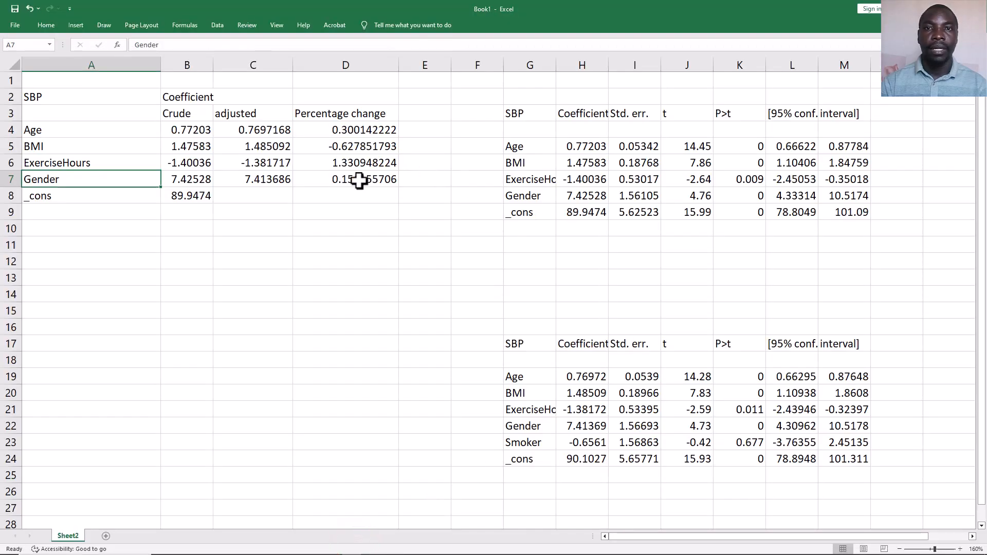
{"action": "left_click_drag", "start_coordinate": [578, 148], "coordinate": [583, 211]}
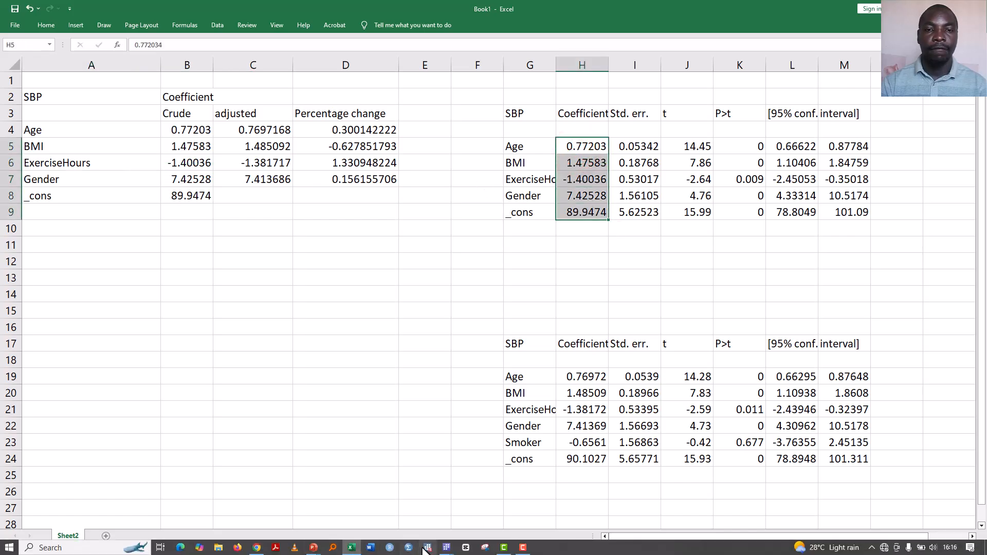
Step: Switch back to Stata and rerun the earlier linear regression of SBP on Age, BMI, ExerciseHours, Gender and Smoker
{"action": "left_click", "coordinate": [445, 551]}
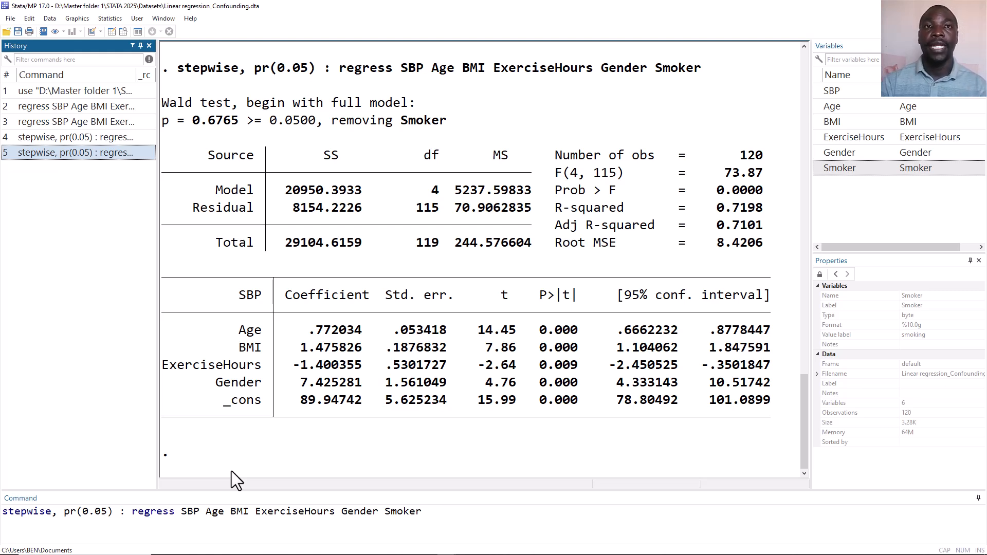
{"action": "left_click", "coordinate": [81, 117]}
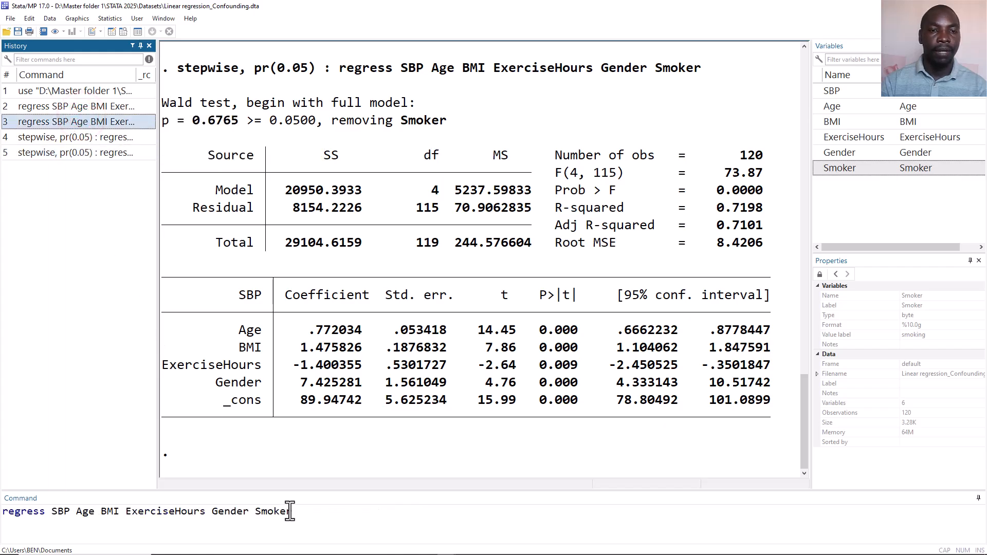
{"action": "key", "text": "Return"}
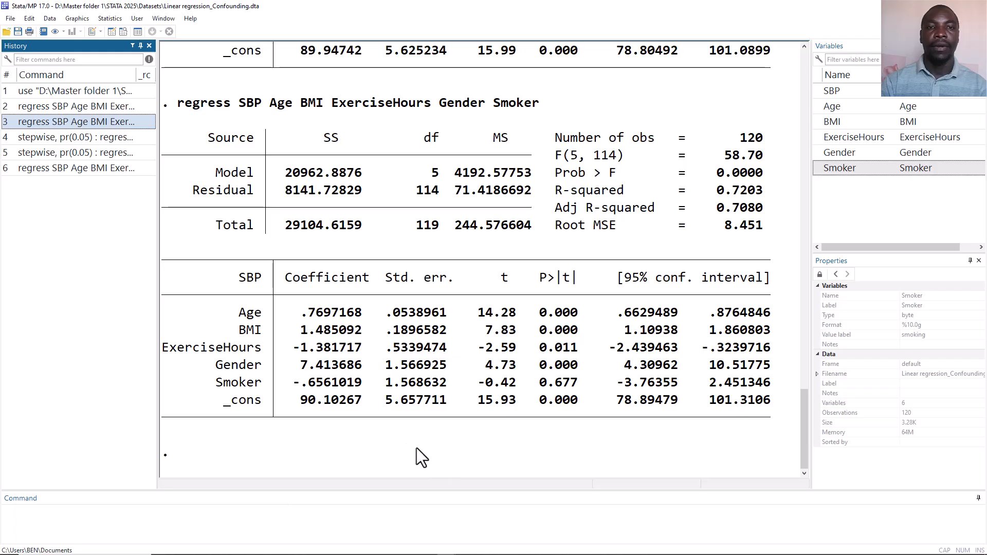